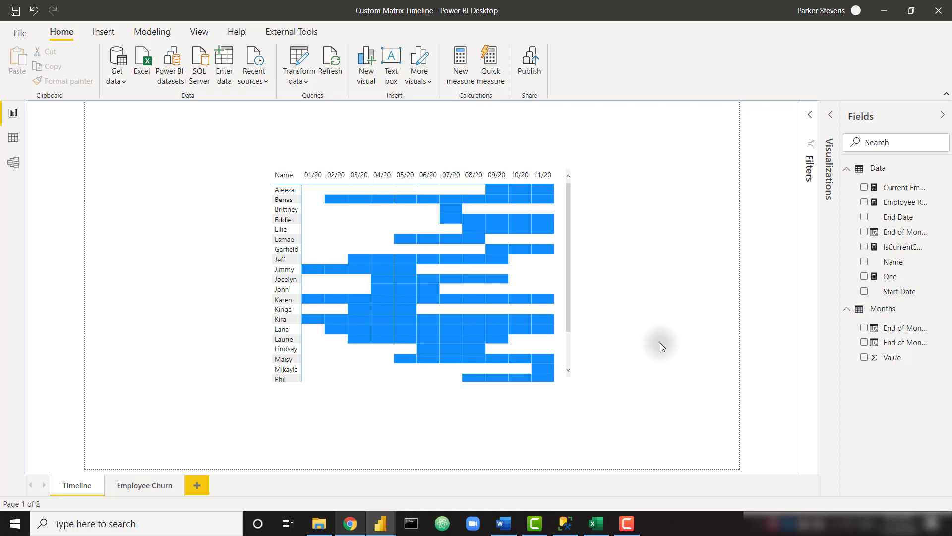
Glance at the cohort analysis video in the browser, then return to the Custom Matrix Timeline report.
click(350, 523)
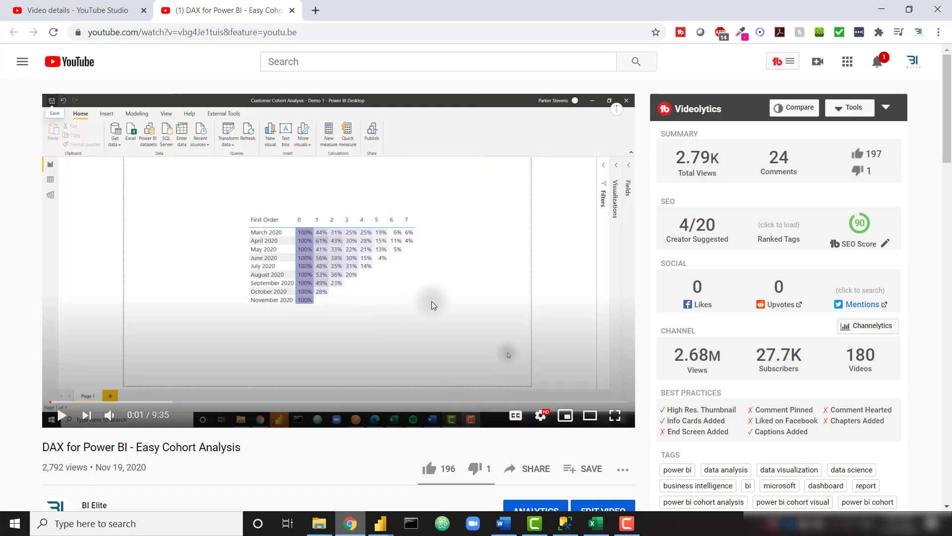
click(353, 522)
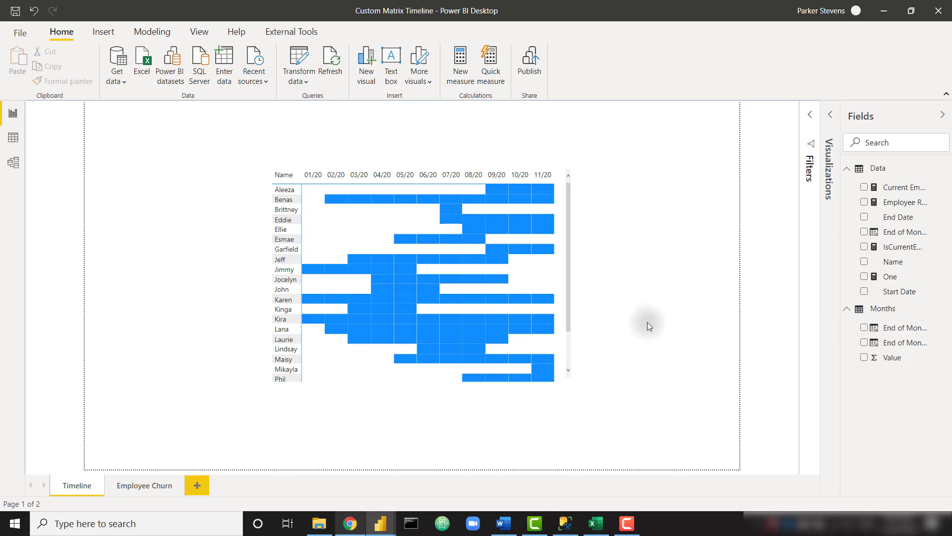
Inspect the IsCurrentEmployee formula in Data view, then return to the timeline matrix in Report view.
click(13, 137)
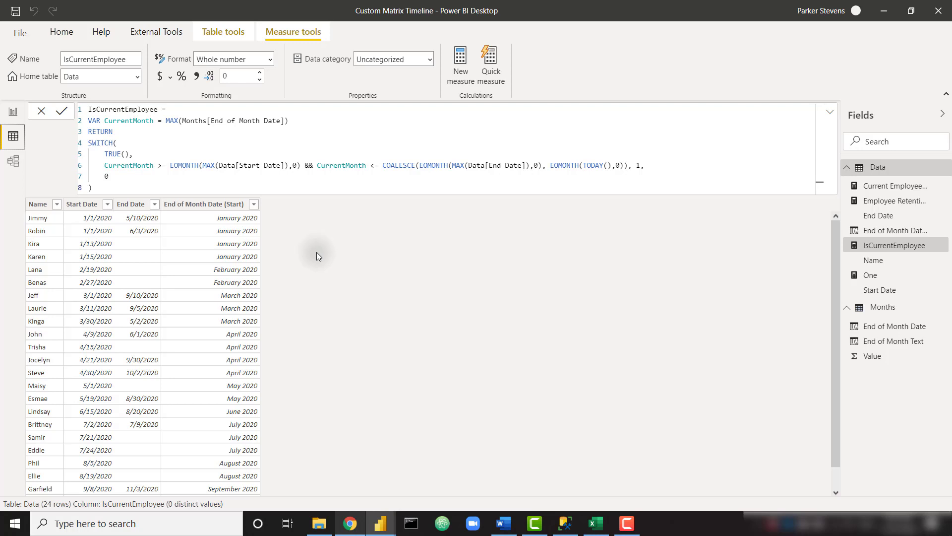
click(13, 112)
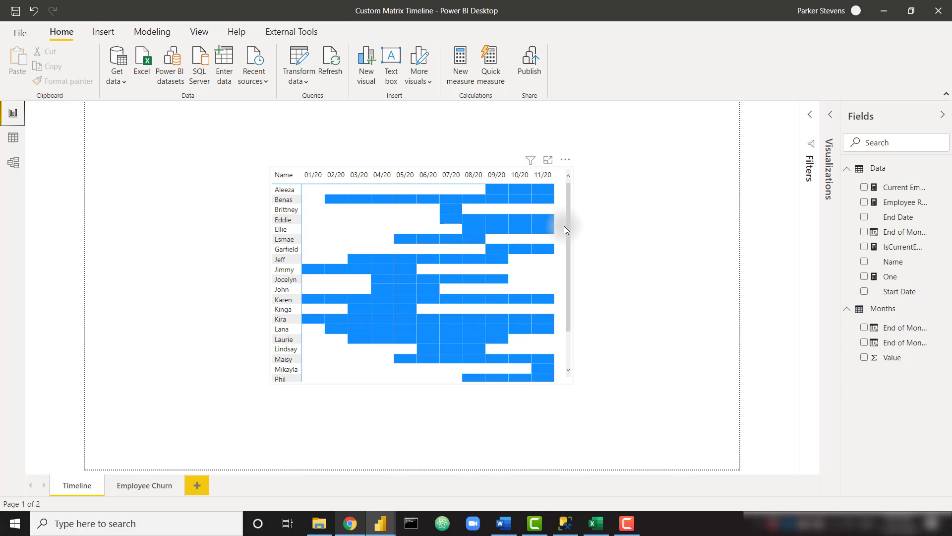
Visit the Employee Churn page, then bring up the Untitled file with its Name/Start Date/End Date table.
click(144, 494)
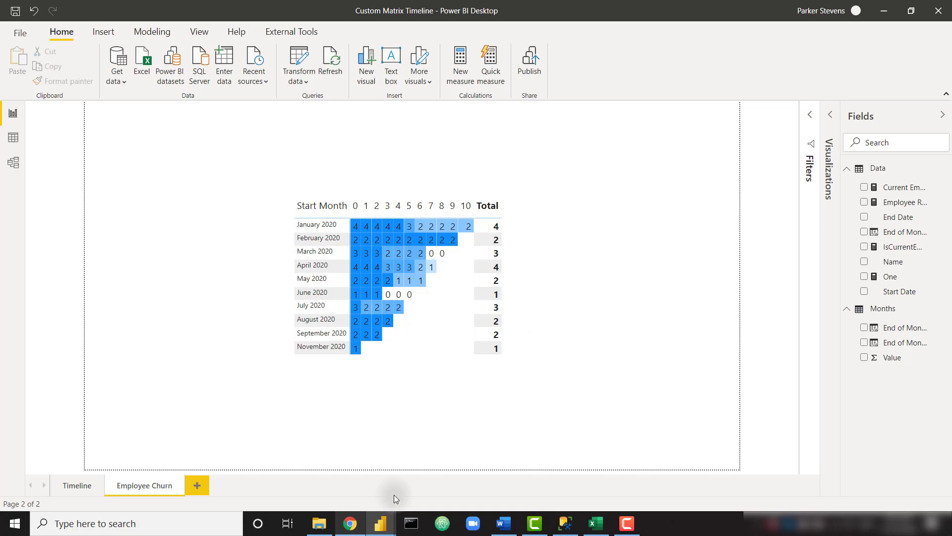
mouse_move(381, 521)
click(463, 463)
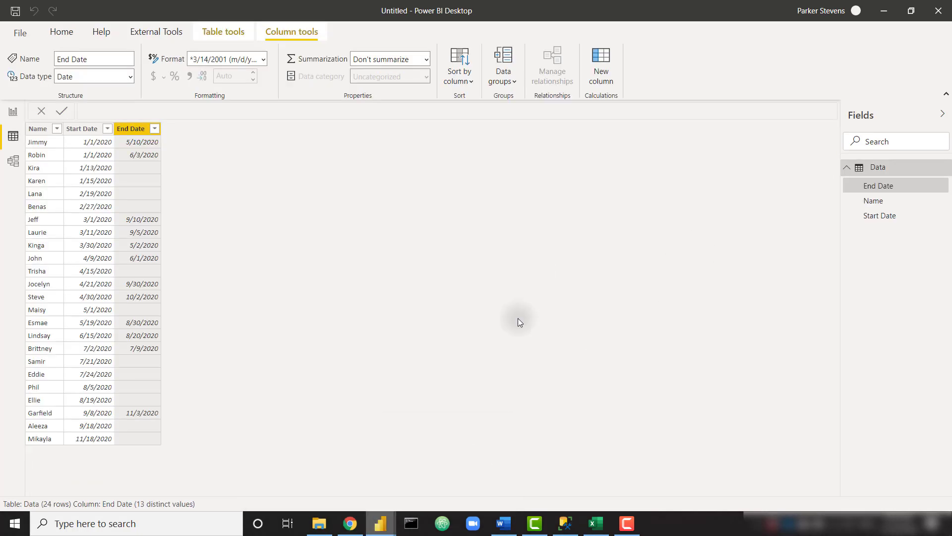
click(9, 117)
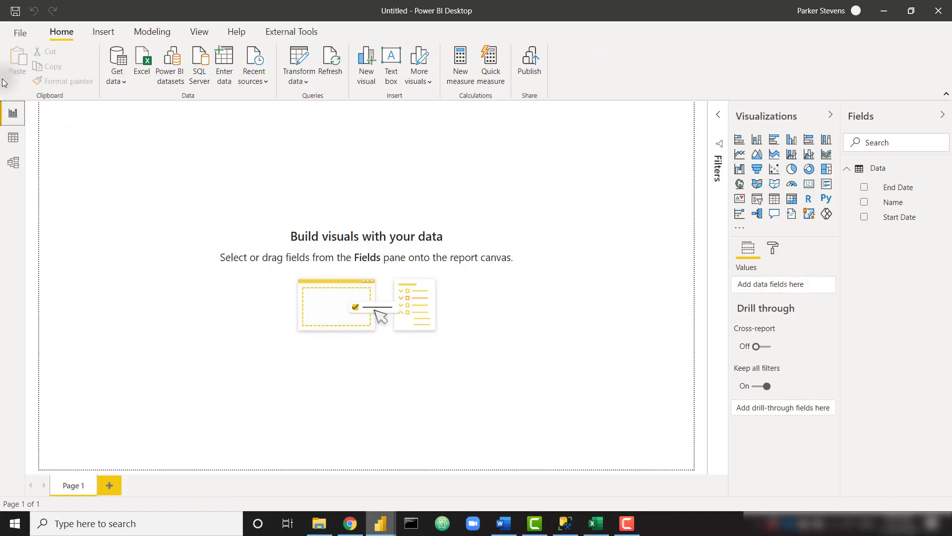
click(9, 138)
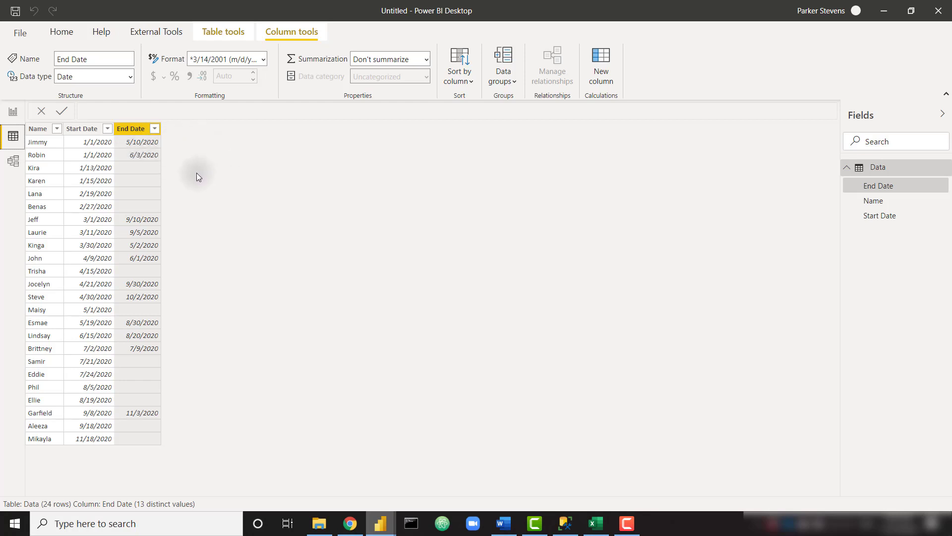
Start a new Months table with VAR MinDate = MIN(Data[Start Date]).
click(247, 32)
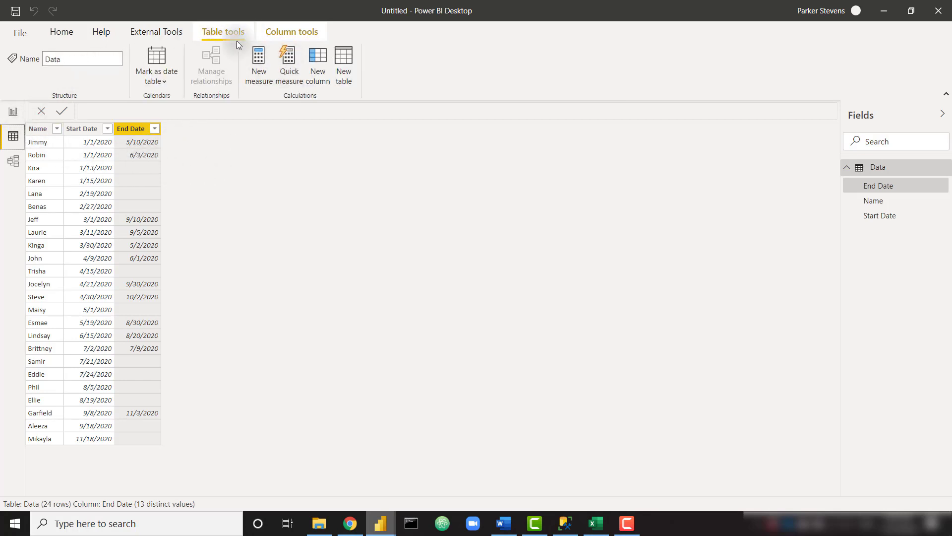
click(339, 64)
text(Months =)
key(shift+Return)
text(VAR)
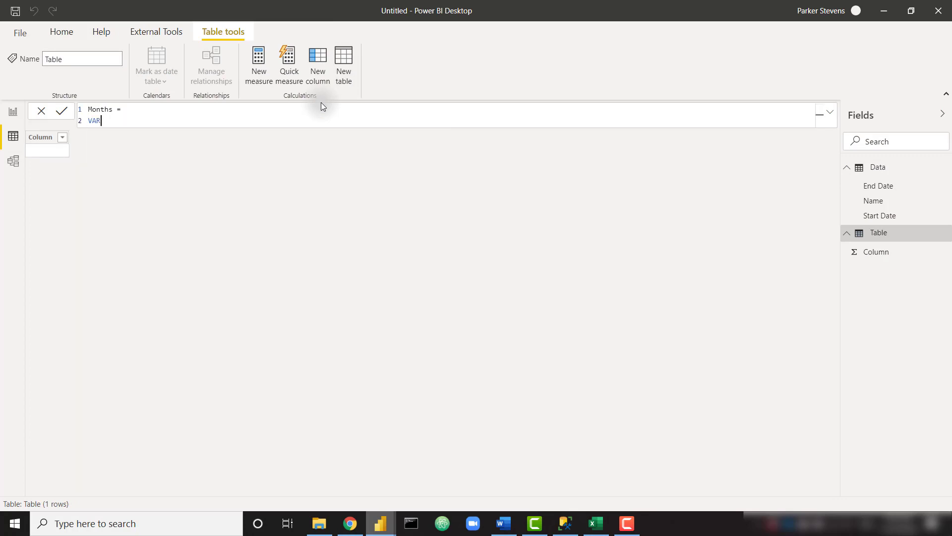
text( MinDate = MIN()
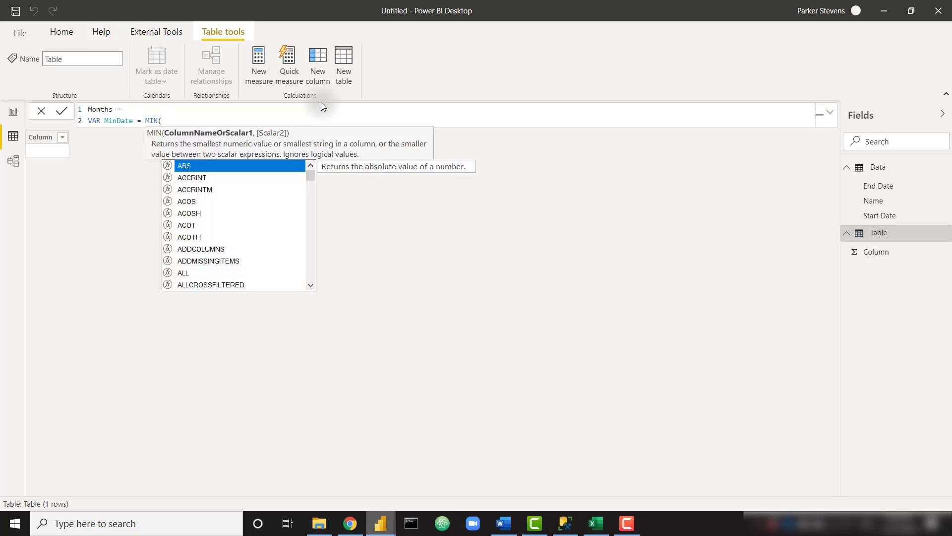
text(star)
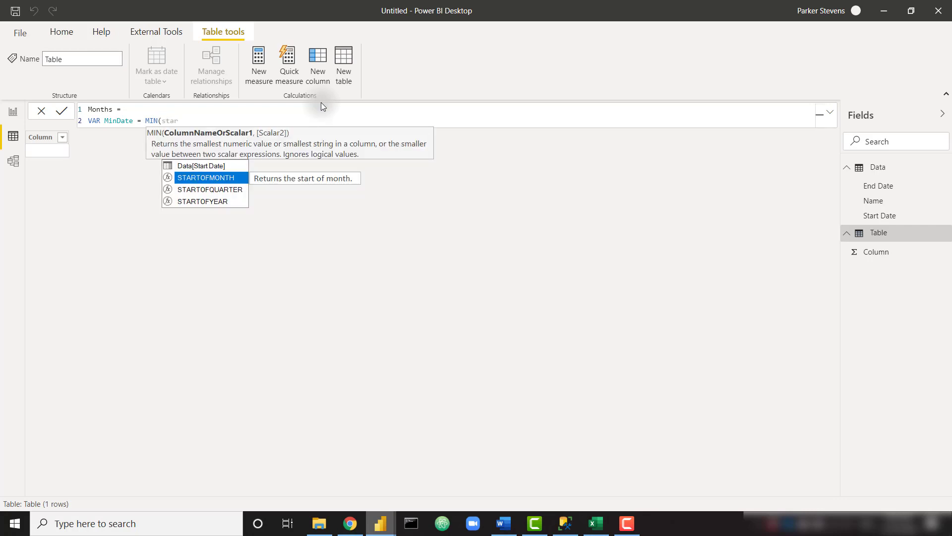
key(Tab)
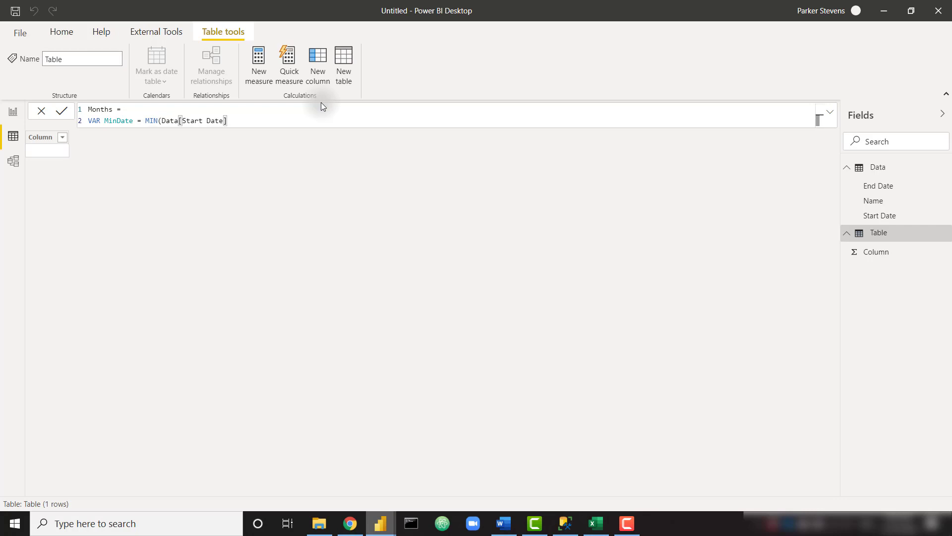
text())
Add VAR MonthsSinceStart = DATEDIFF(MinDate, TODAY(), MONTH) to the Months formula.
key(shift+Return)
text(VA)
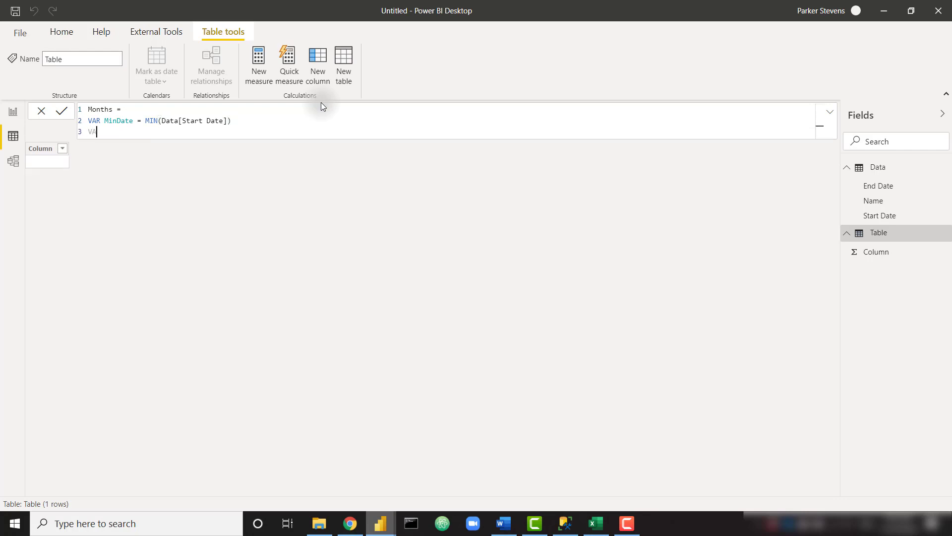
text(R MonthsSinceStart = dated)
key(Tab)
text(Min)
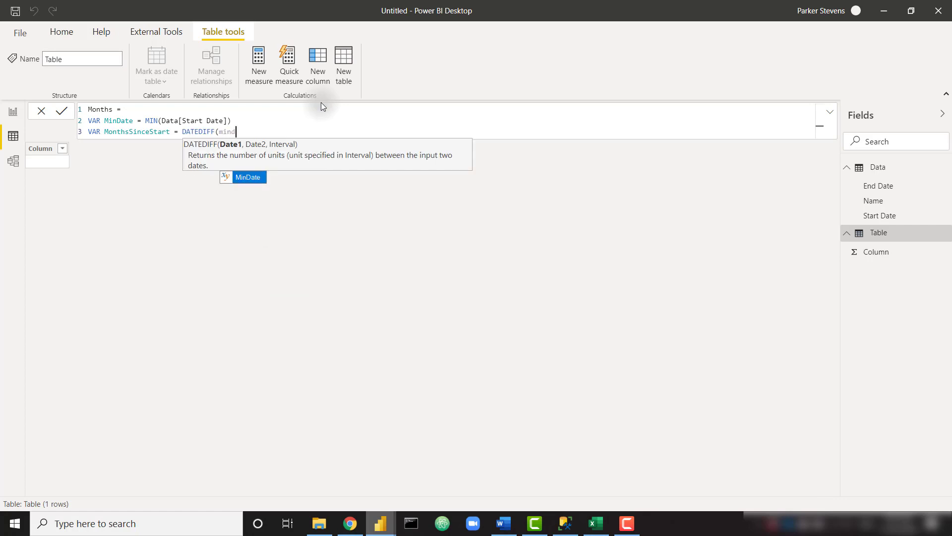
key(Tab)
text(, tod)
key(Tab)
text(),)
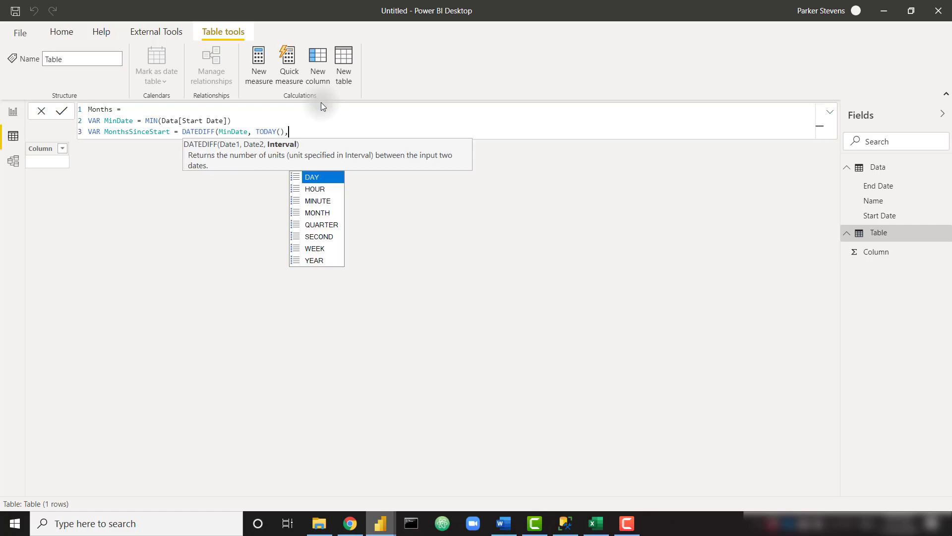
text( mon)
key(Tab)
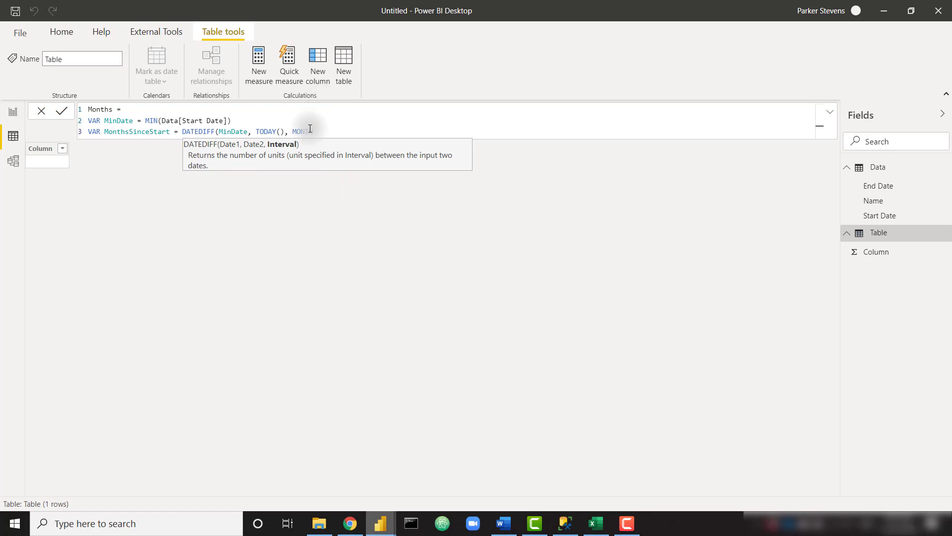
text())
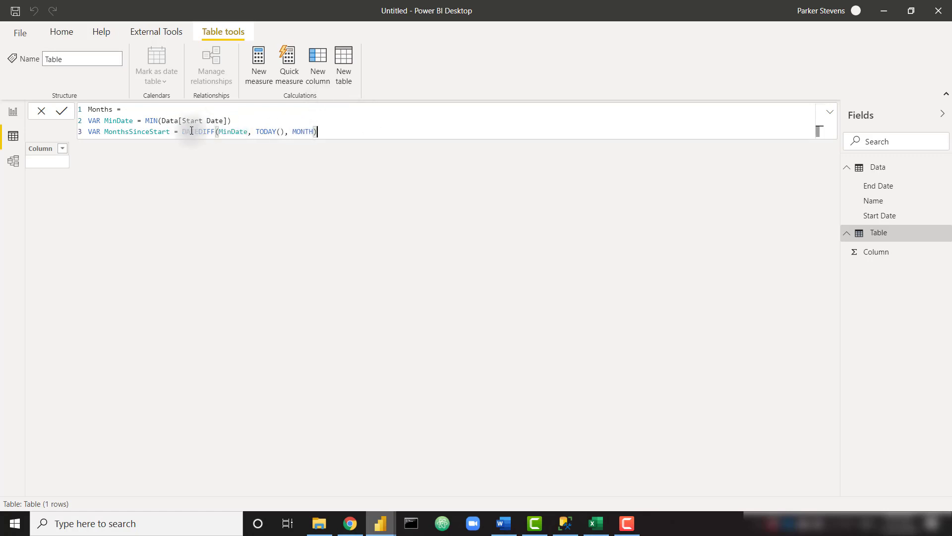
Return GENERATESERIES(0, MonthsSinceStart, 1) and commit the Months table.
key(shift+Return)
text(RETURN)
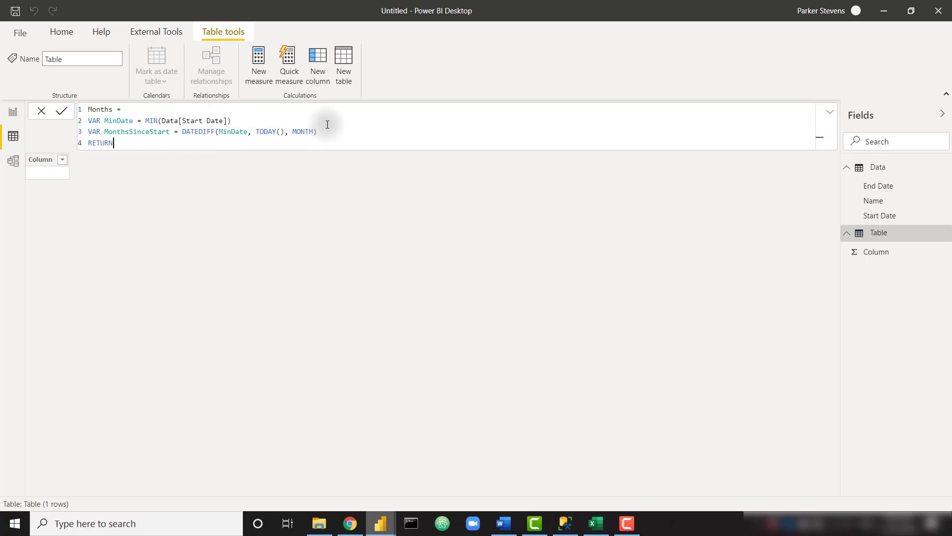
key(shift+Return)
text(gen)
key(Down)
key(Down)
key(Tab)
text(0,mon)
key(Down)
key(Tab)
text(,1)
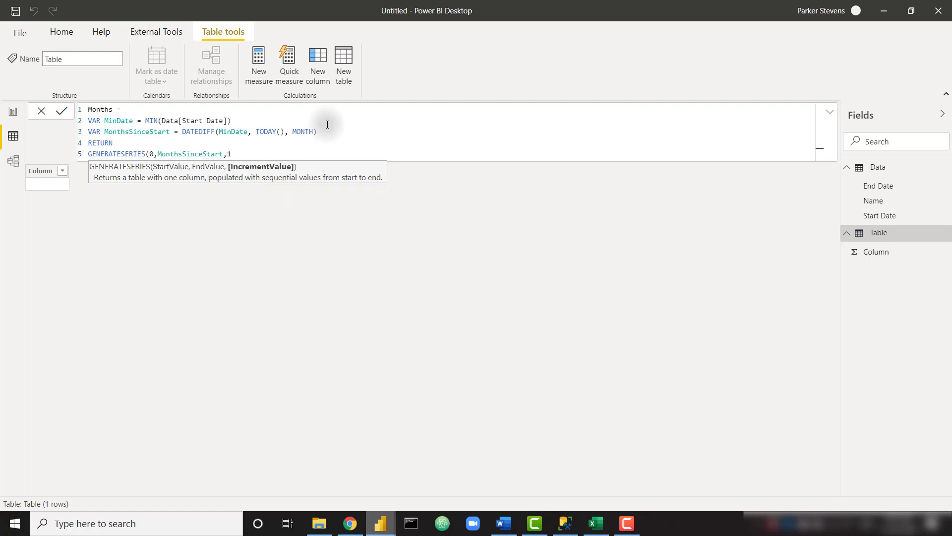
text())
key(Return)
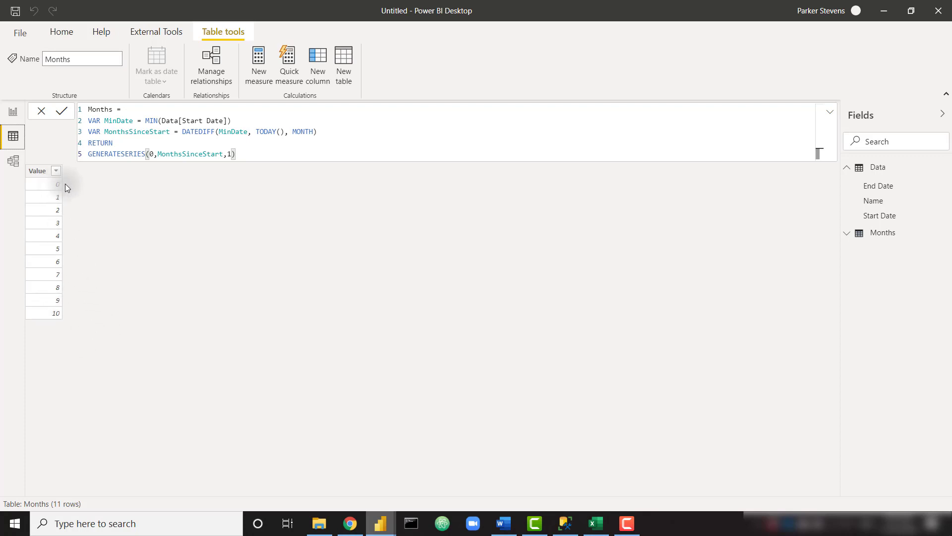
Add column End of Month Date = EOMONTH(TODAY(), -Months[Value]) to the Months table.
click(330, 62)
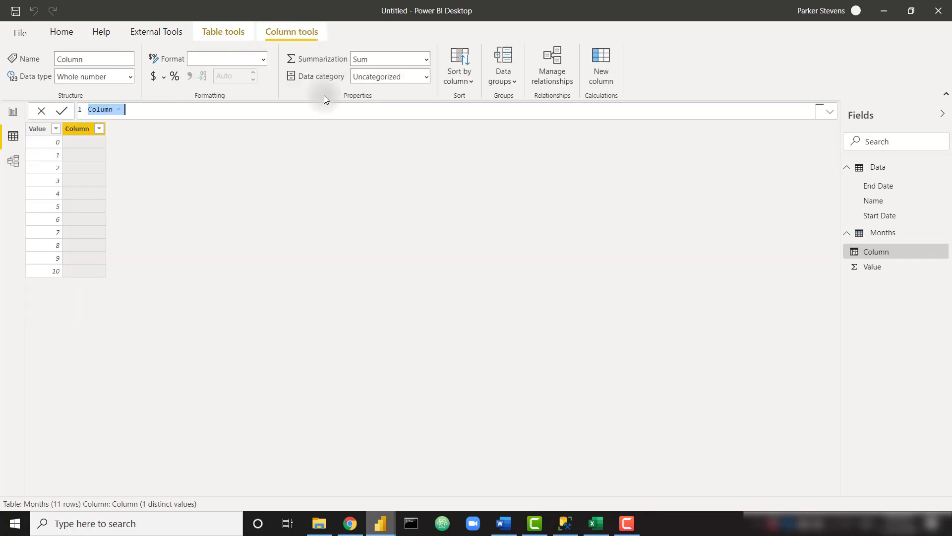
text(E)
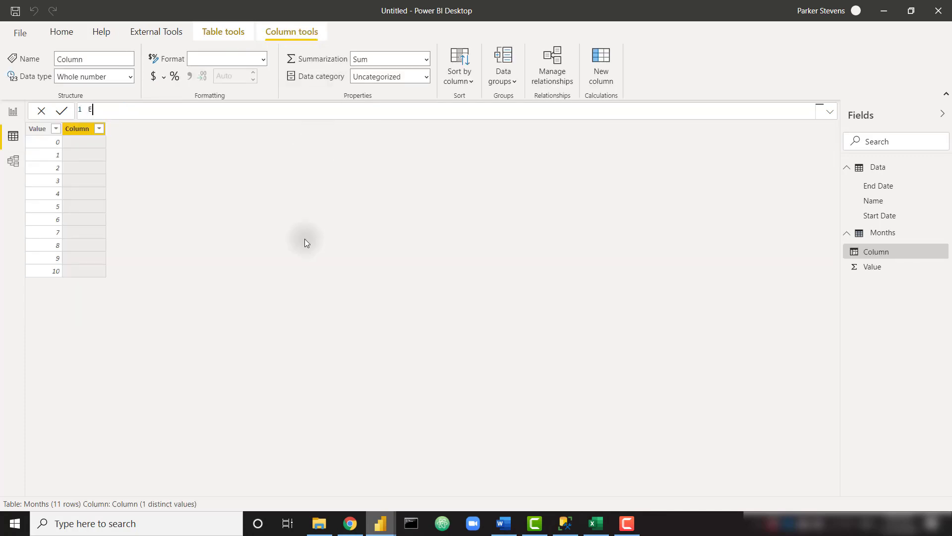
text(nd of Month Date = EOM)
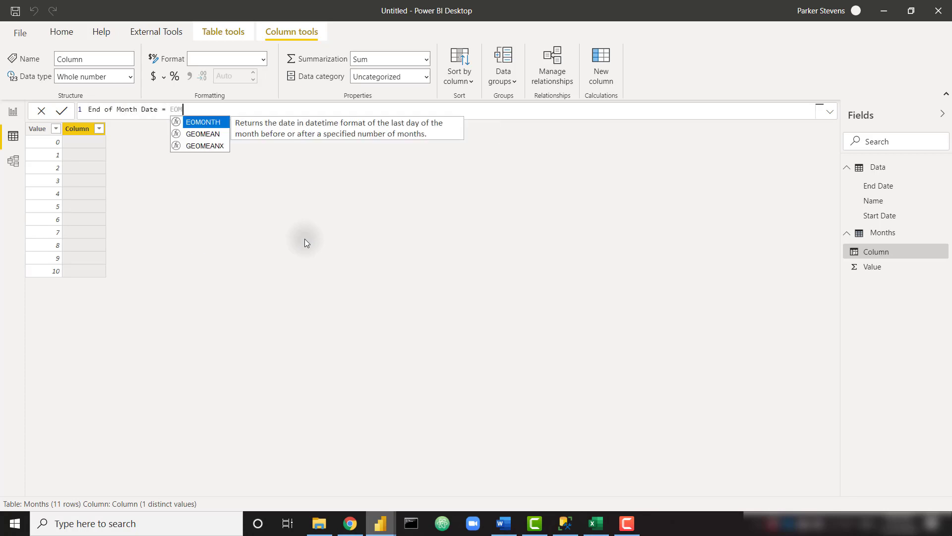
text(ONTH(TODAY(),)
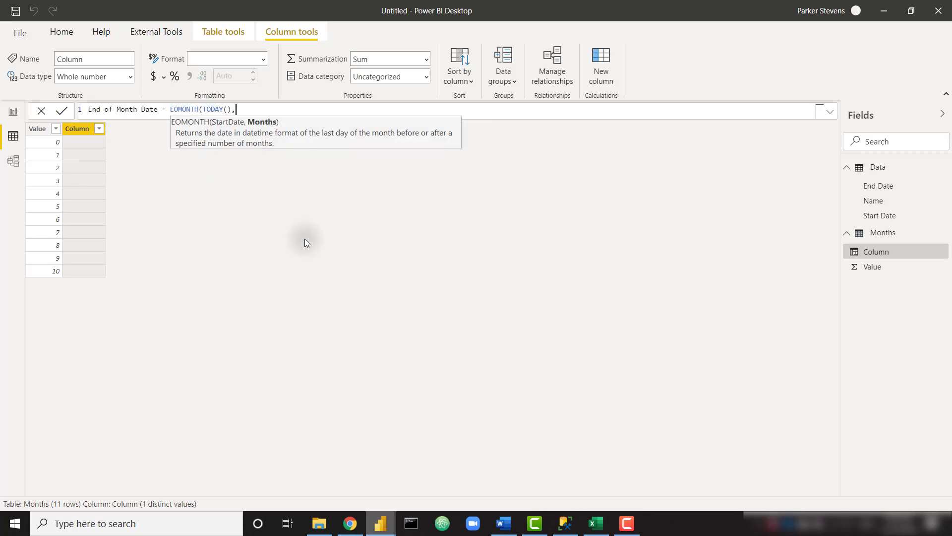
text(value)
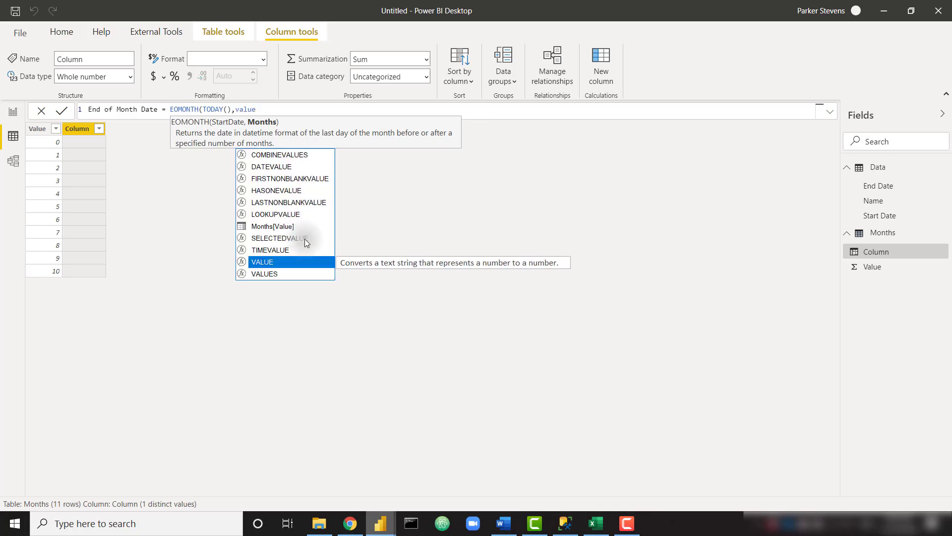
key(Up)
key(Up)
key(Up)
key(Tab)
text())
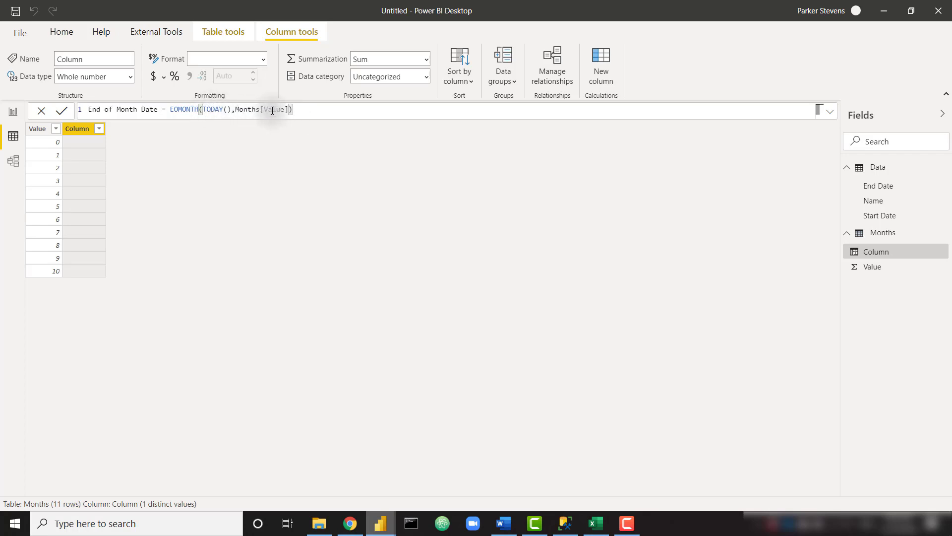
click(236, 110)
text(-)
click(322, 110)
key(Return)
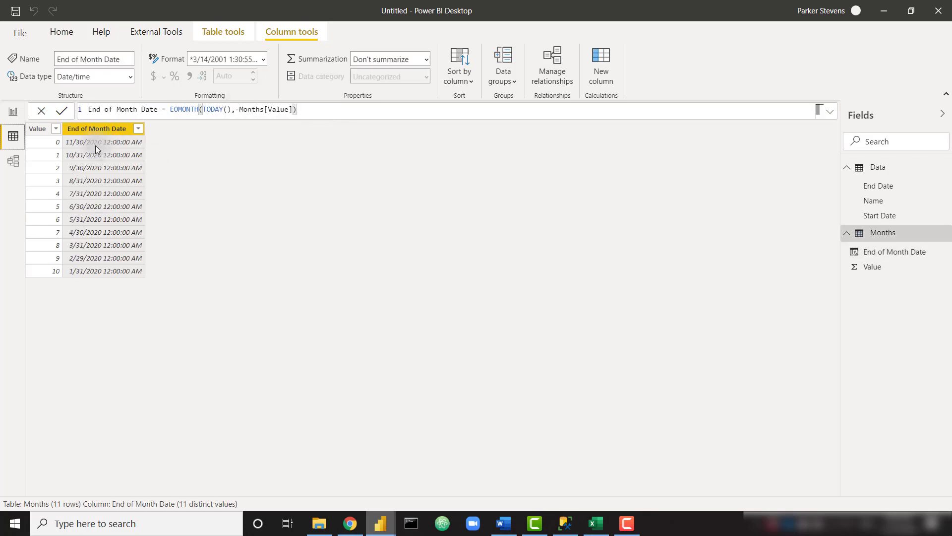
Format End of Month Date as mmmm yyyy, e.g. November 2020.
click(265, 59)
click(255, 376)
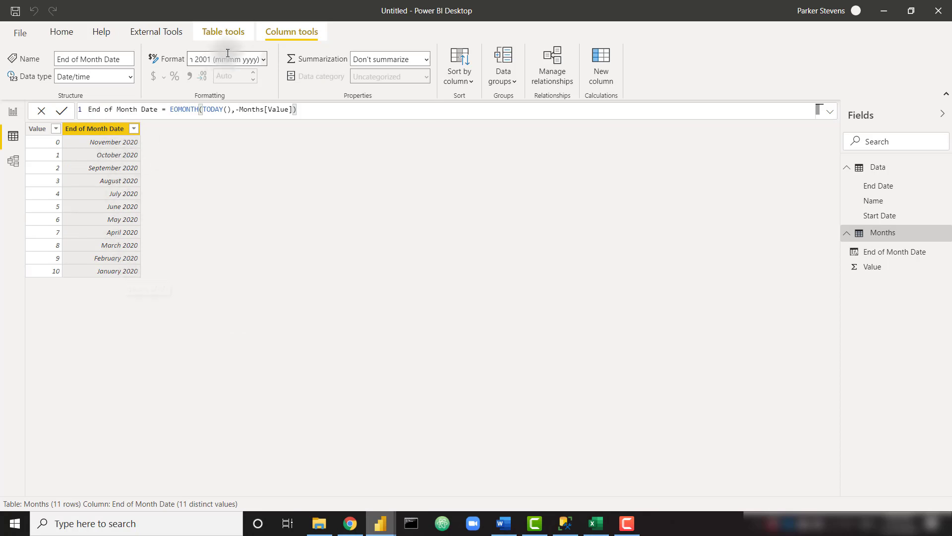
click(265, 58)
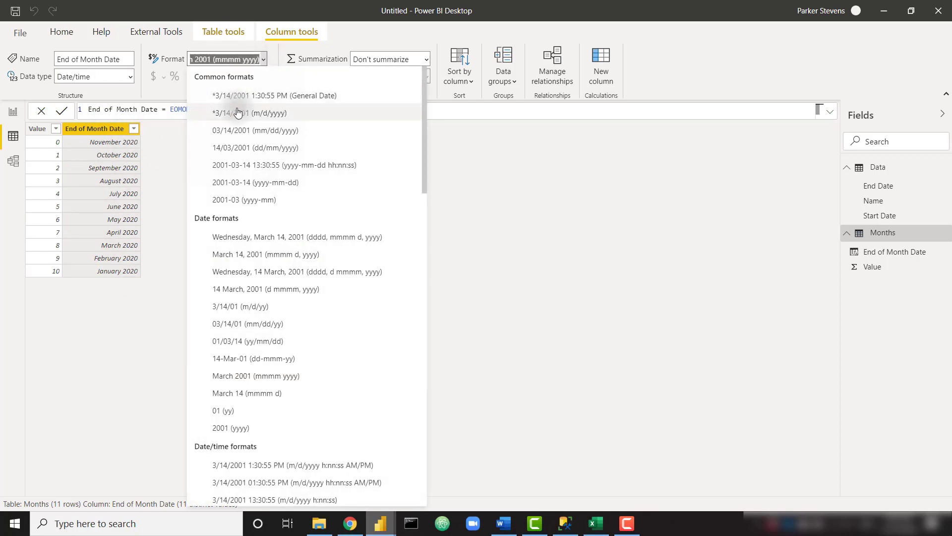
click(236, 118)
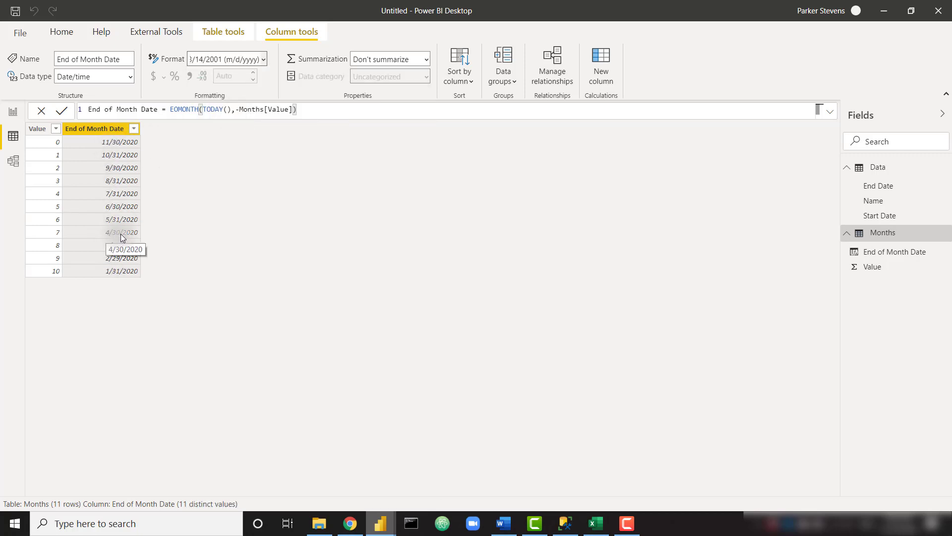
click(258, 59)
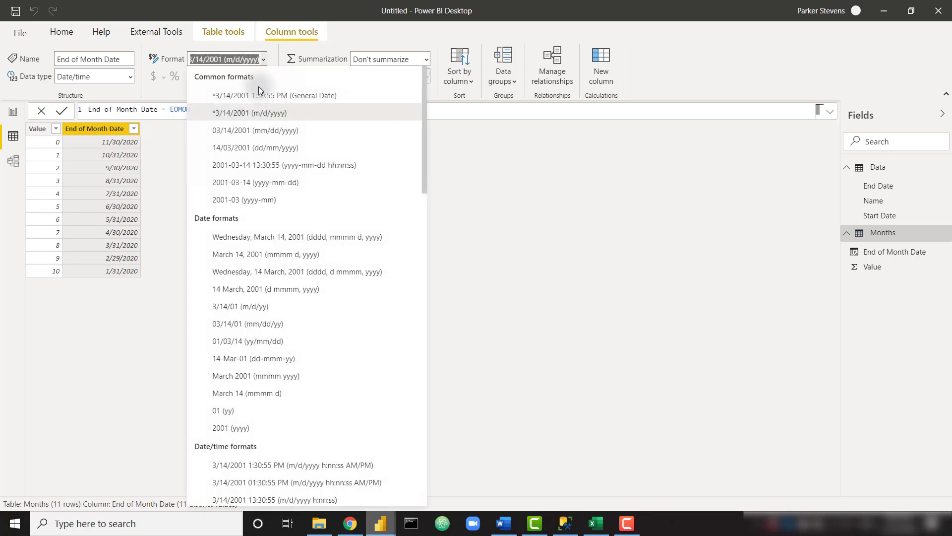
click(243, 376)
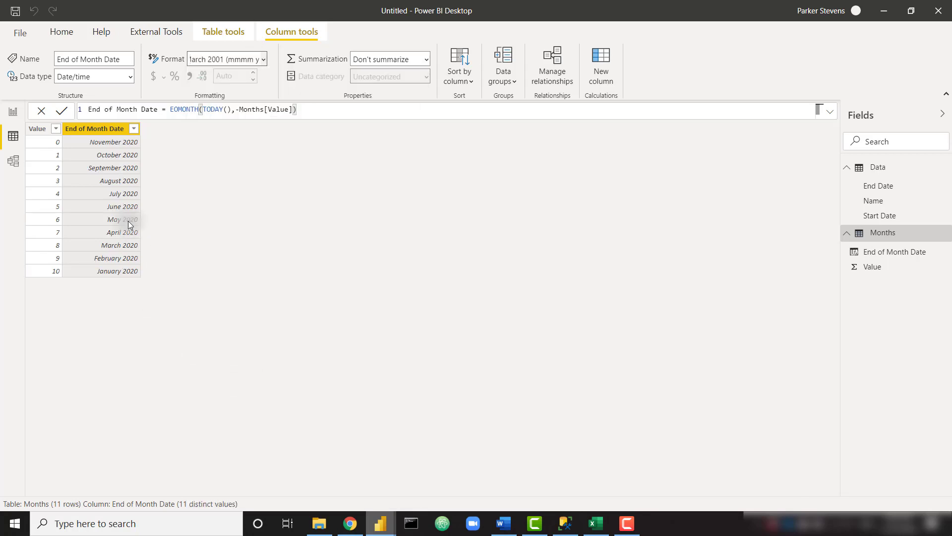
Add column End of Month Text = FORMAT(Months[End of Month Date], "mm/yy"), showing 11/20 to 01/20.
right_click(107, 133)
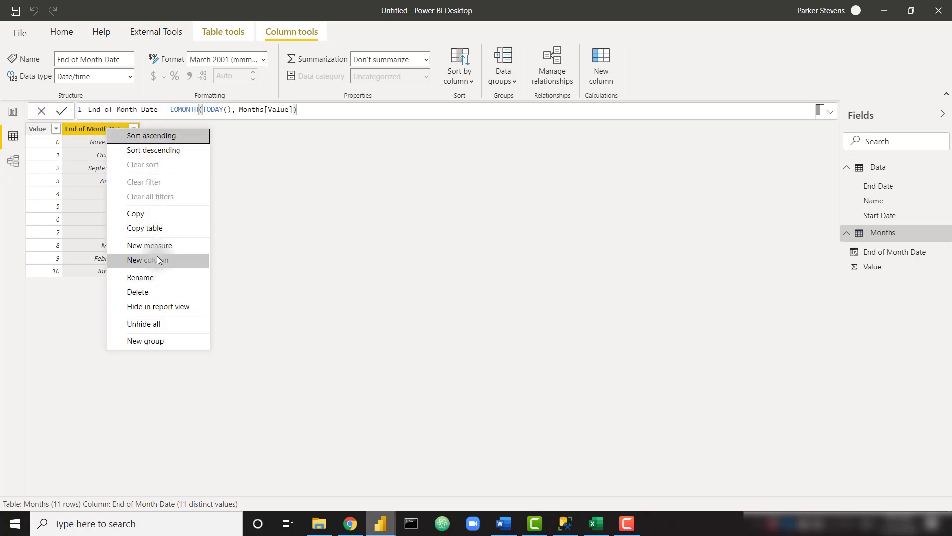
click(346, 133)
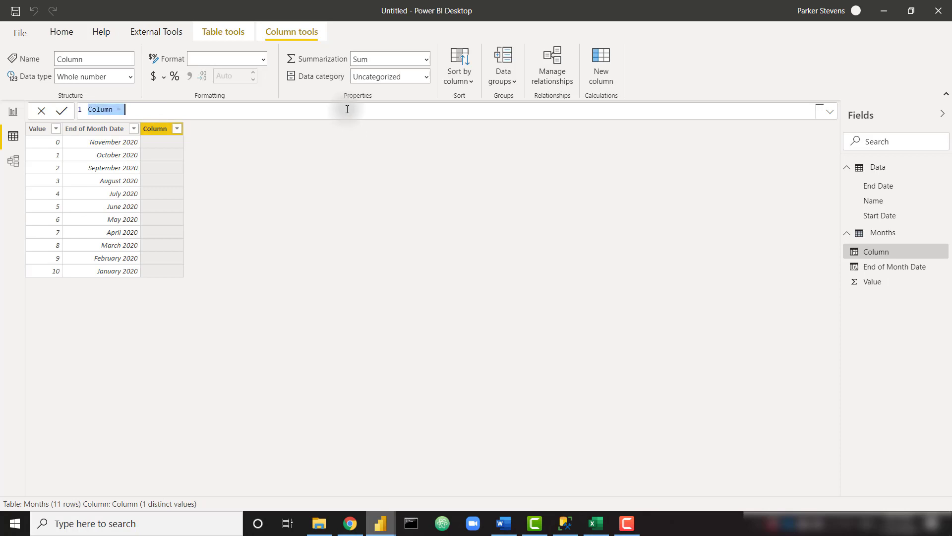
text(End of Month )
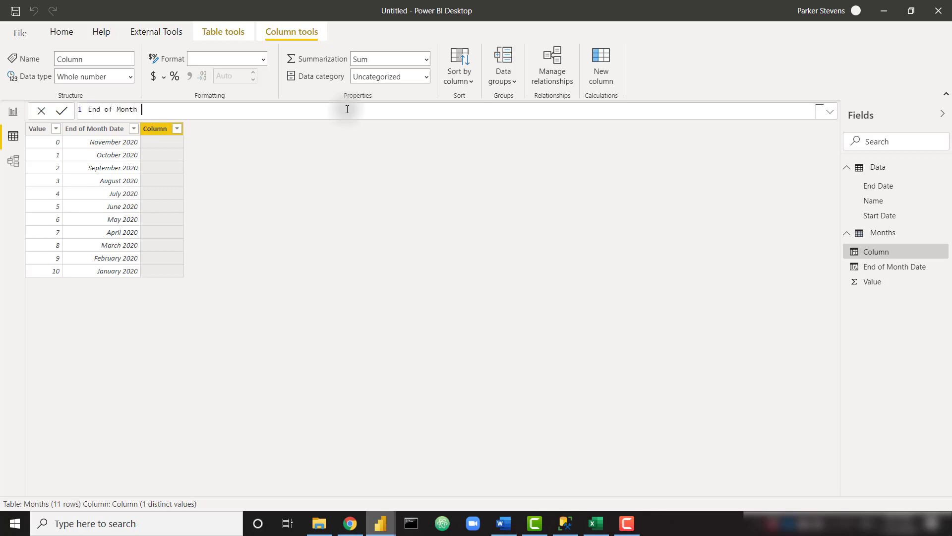
text(Text = FORMAT(end)
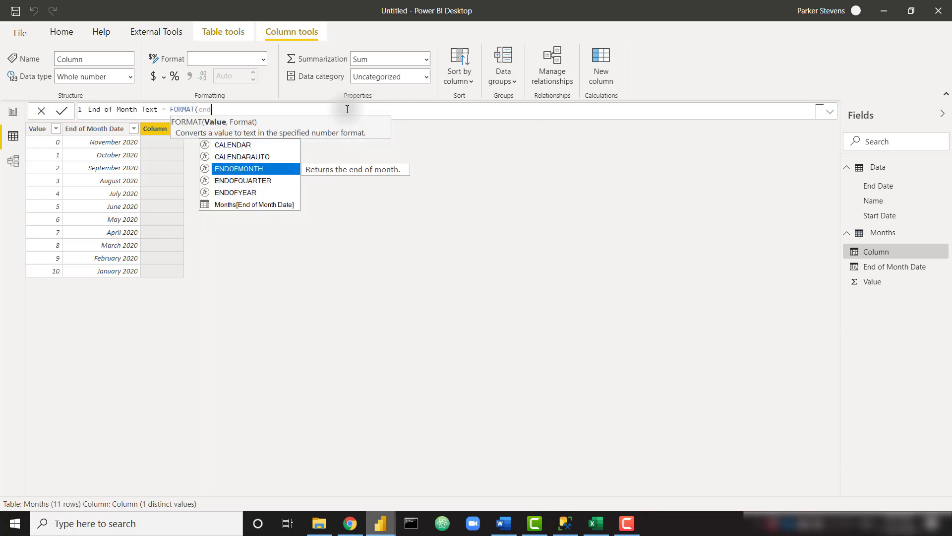
key(Down)
key(Down)
key(Down)
key(Tab)
text(, ")
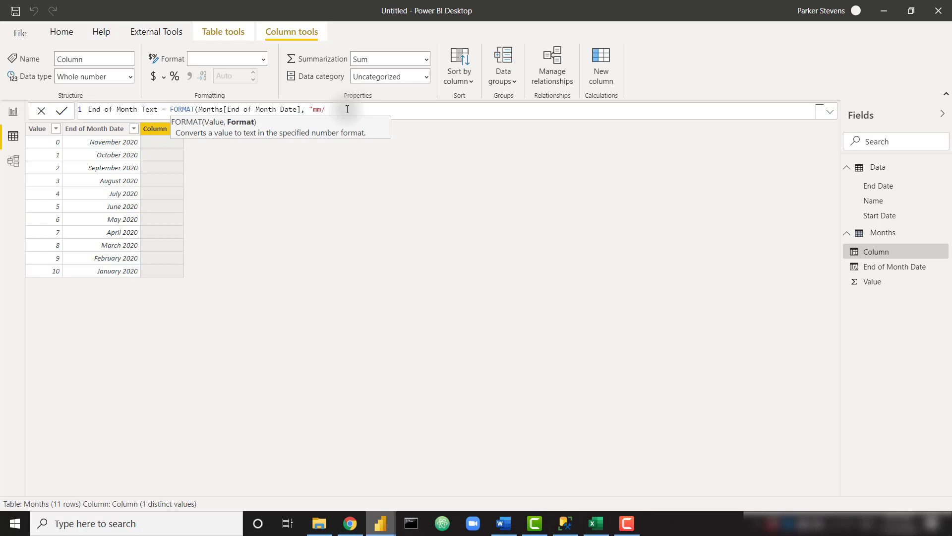
text(mm/yy"))
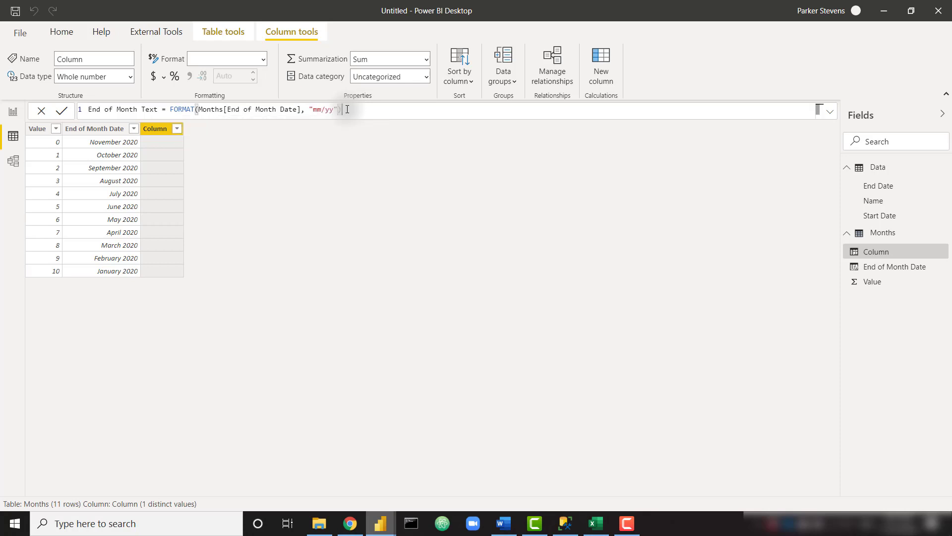
key(Return)
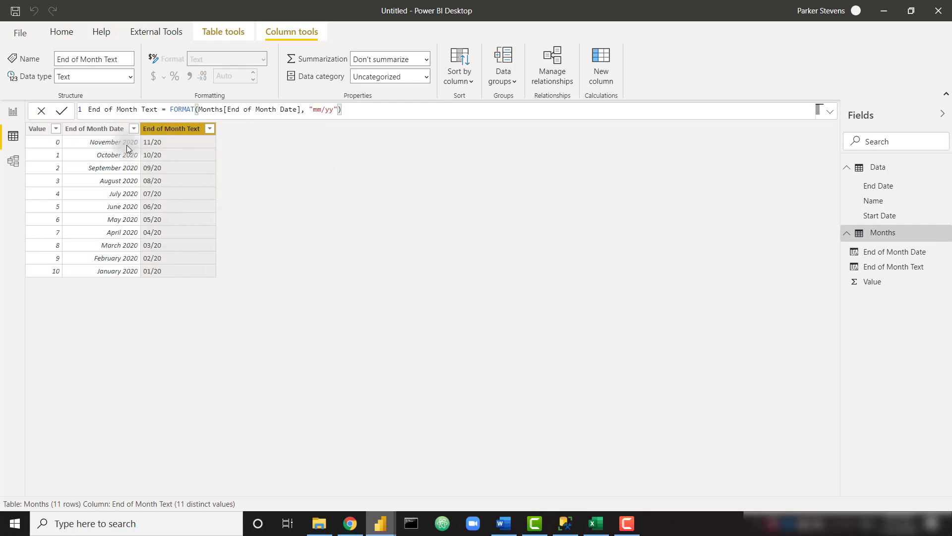
Place and enlarge a matrix visual with End of Month Text as columns and Name as rows.
click(13, 112)
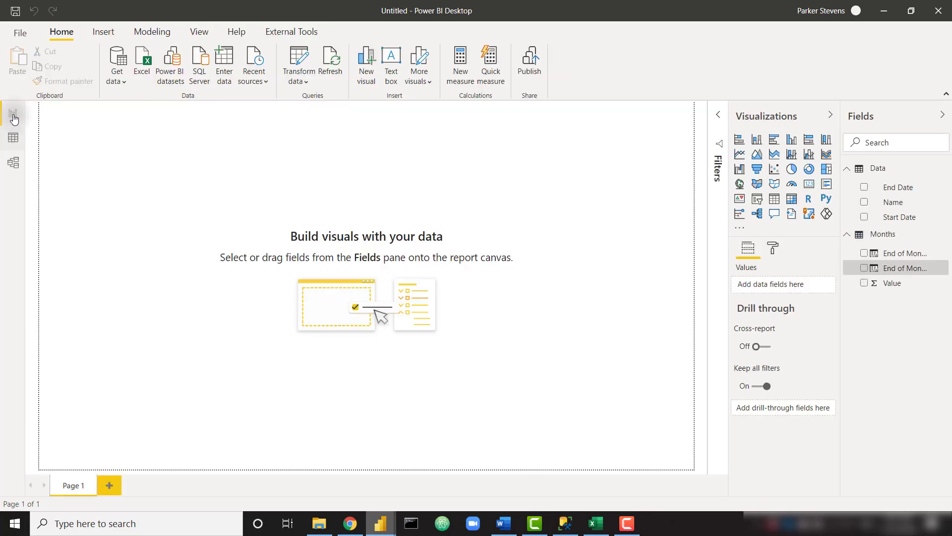
click(791, 198)
drag(142, 154, 305, 212)
click(720, 120)
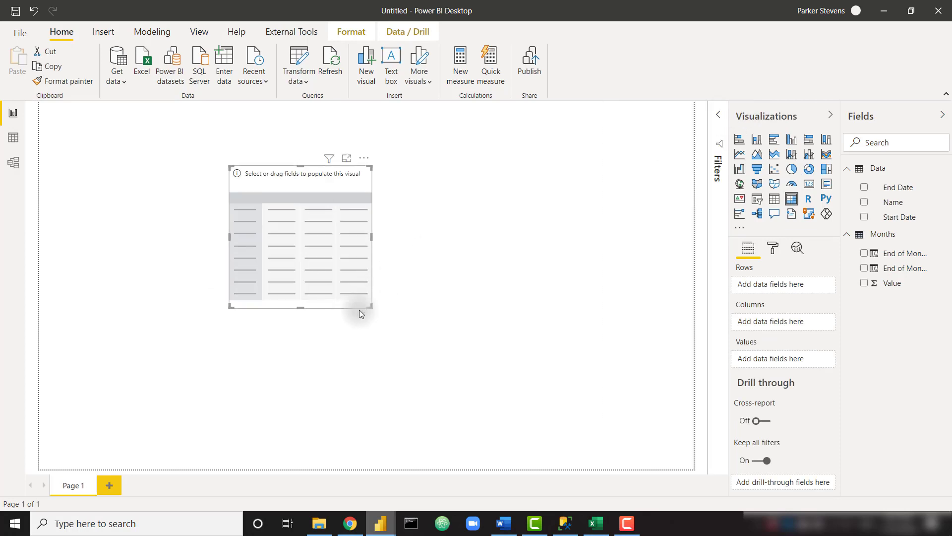
drag(369, 306, 509, 363)
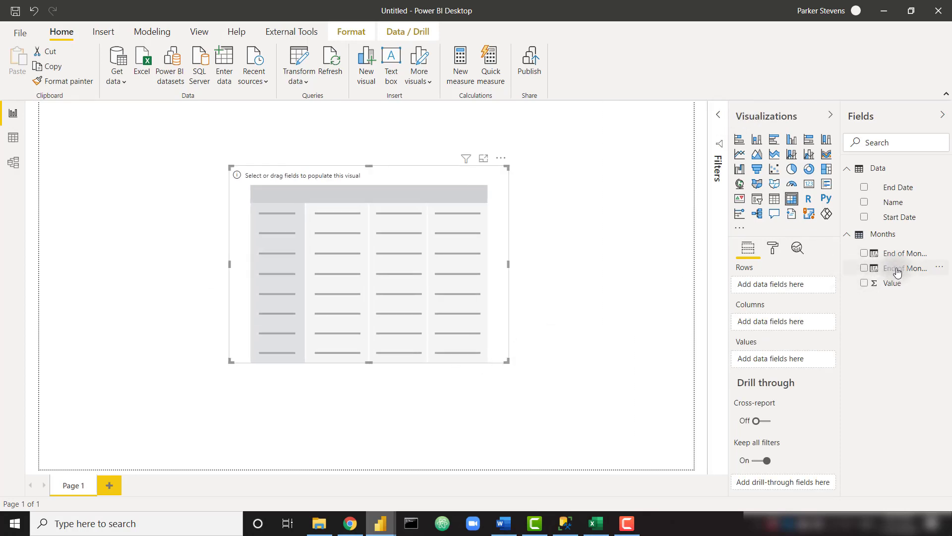
drag(897, 272, 786, 323)
drag(914, 206, 787, 285)
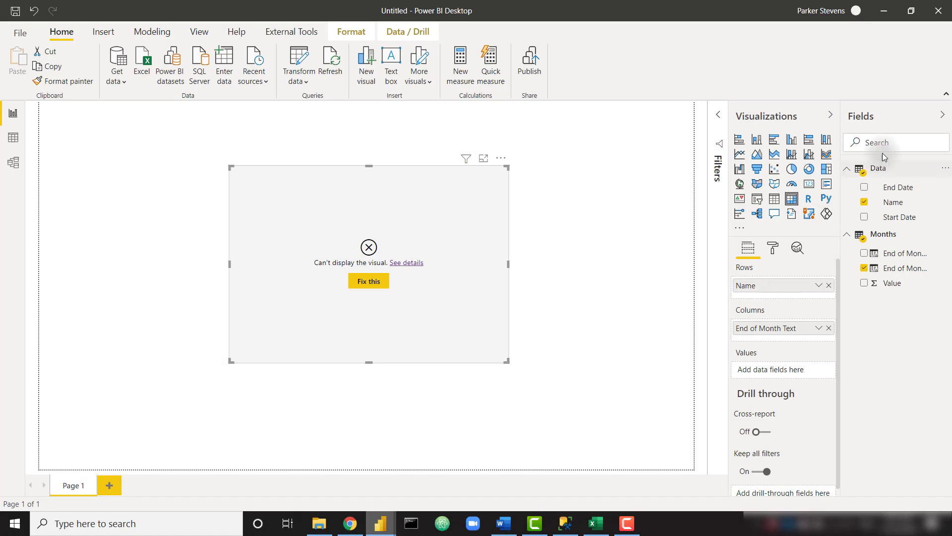
Create measure One = 1 as the matrix values and widen the matrix to show the Total column.
right_click(894, 174)
key(Escape)
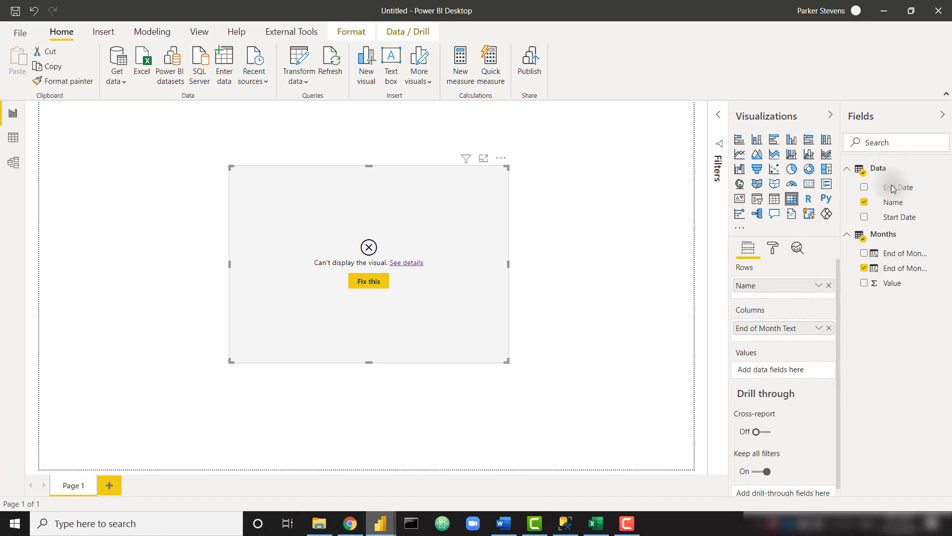
text(One = 1)
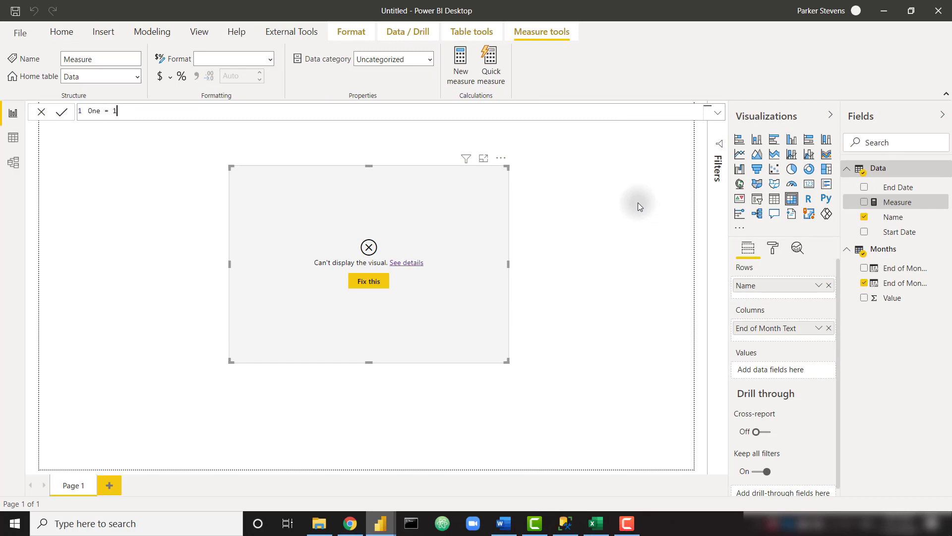
drag(891, 217, 774, 375)
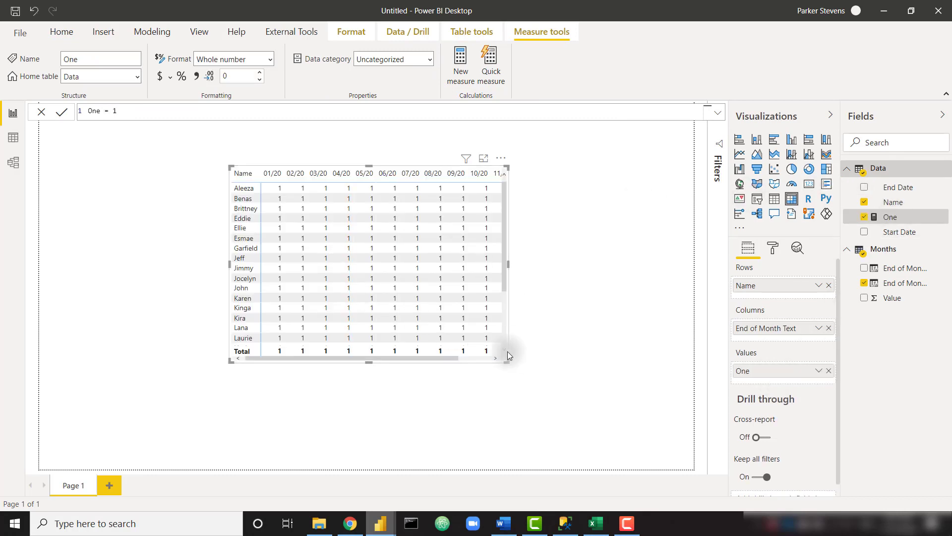
drag(506, 360, 557, 404)
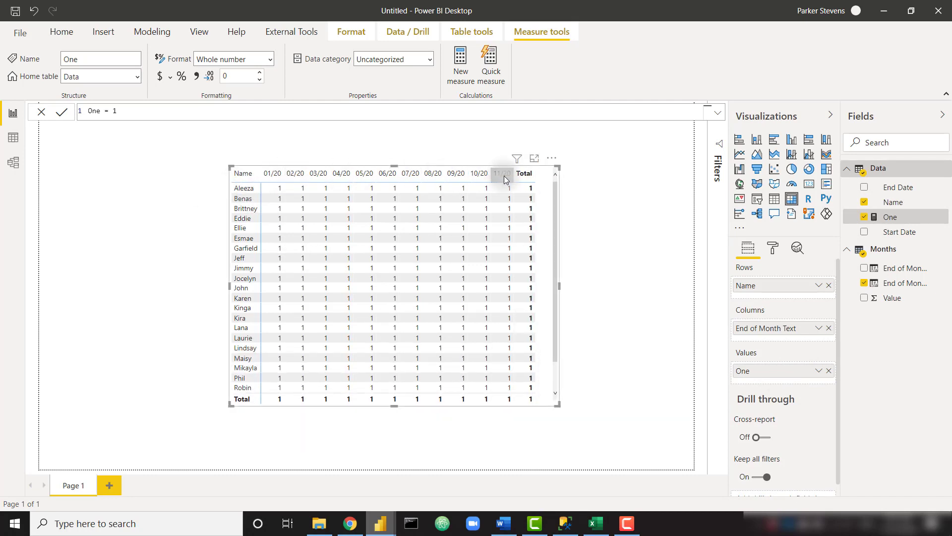
scroll(485, 276, down, 1)
scroll(486, 278, up, 1)
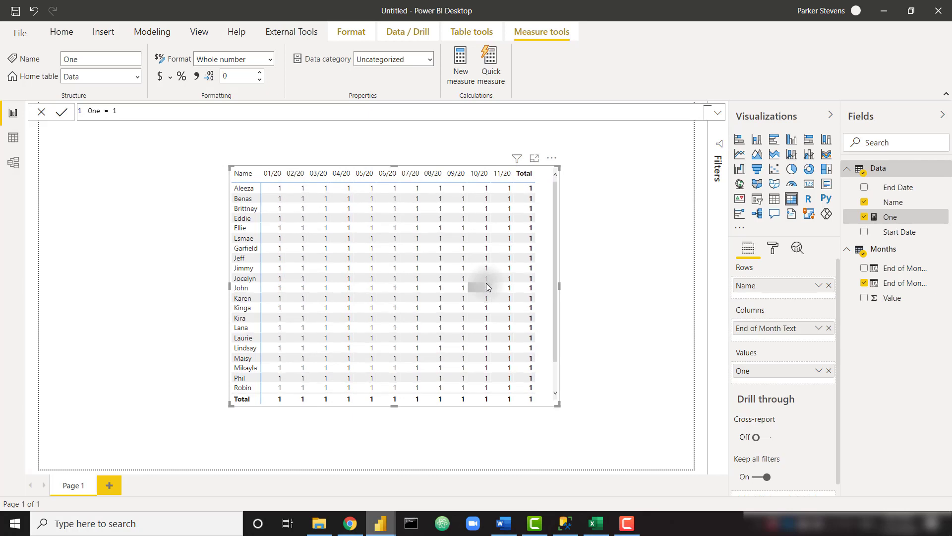
Start measure IsCurrentEmployee with VAR CurrentMonth = SELECTEDVALUE(Months[End of Month Date]).
right_click(899, 171)
click(865, 183)
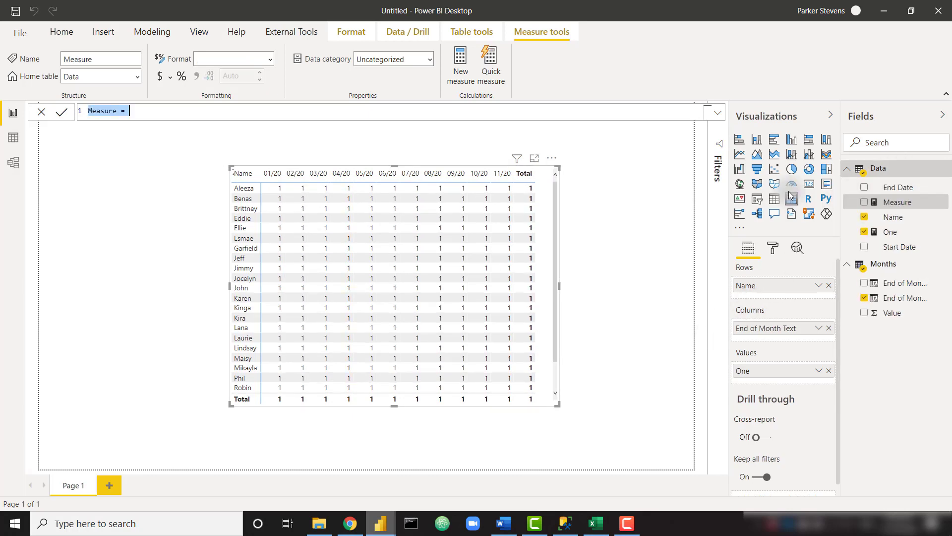
text(IsCurrentEmployee)
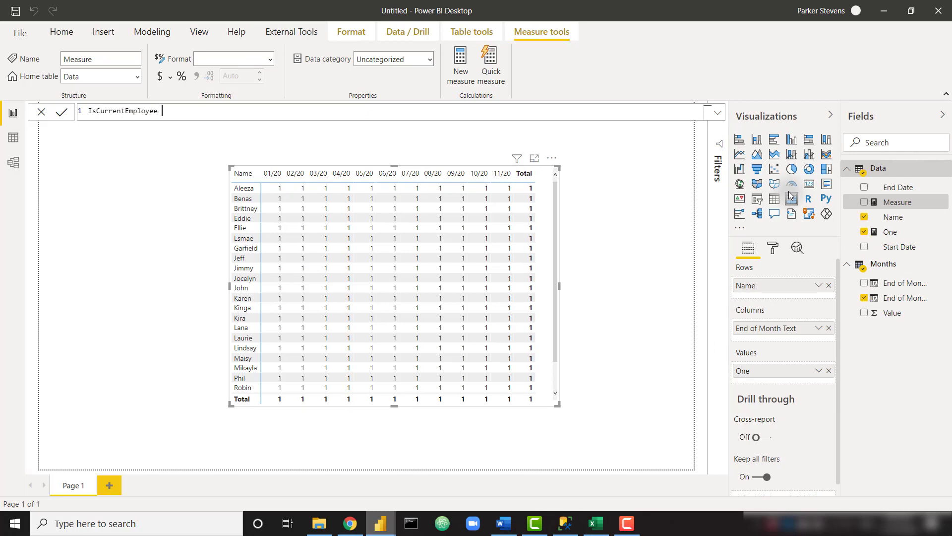
text( =)
key(shift+Return)
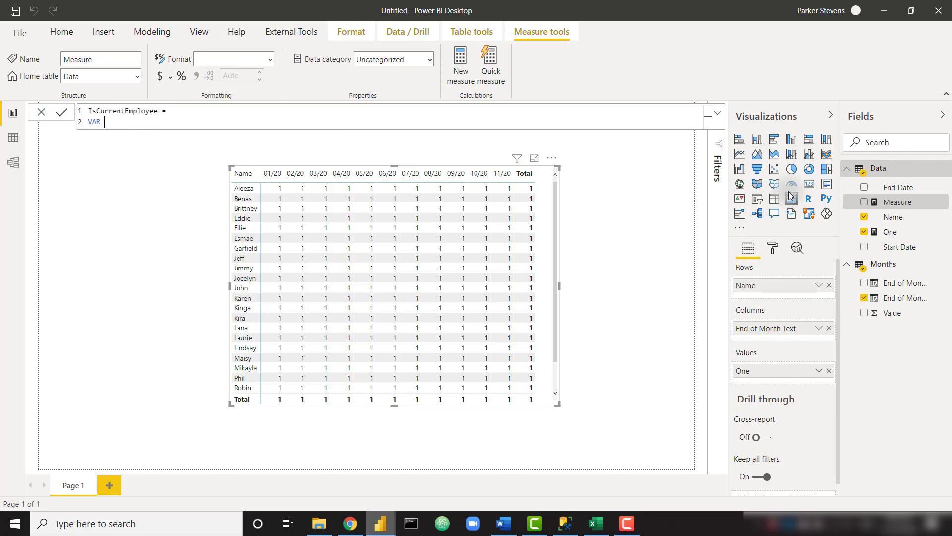
text(VAR CurrentMonth)
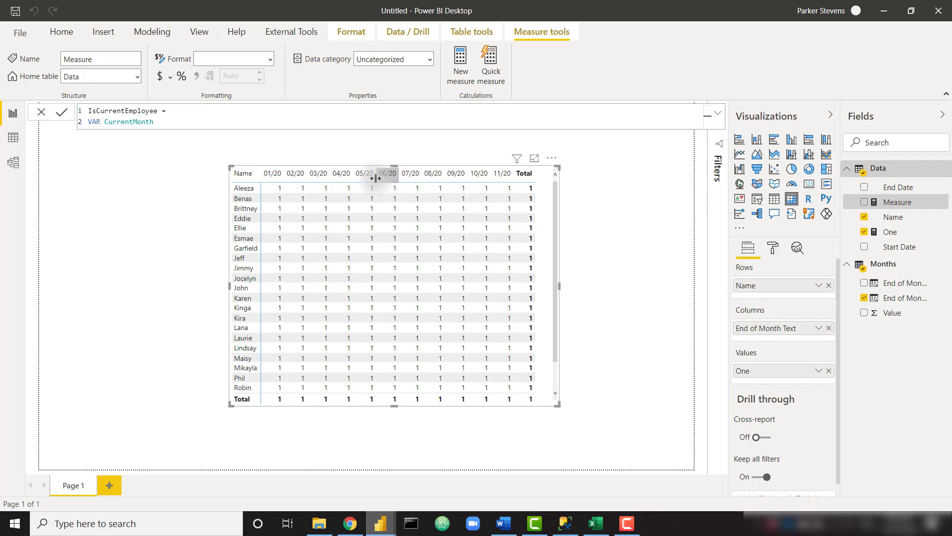
text(= SELECTEDVALUE()
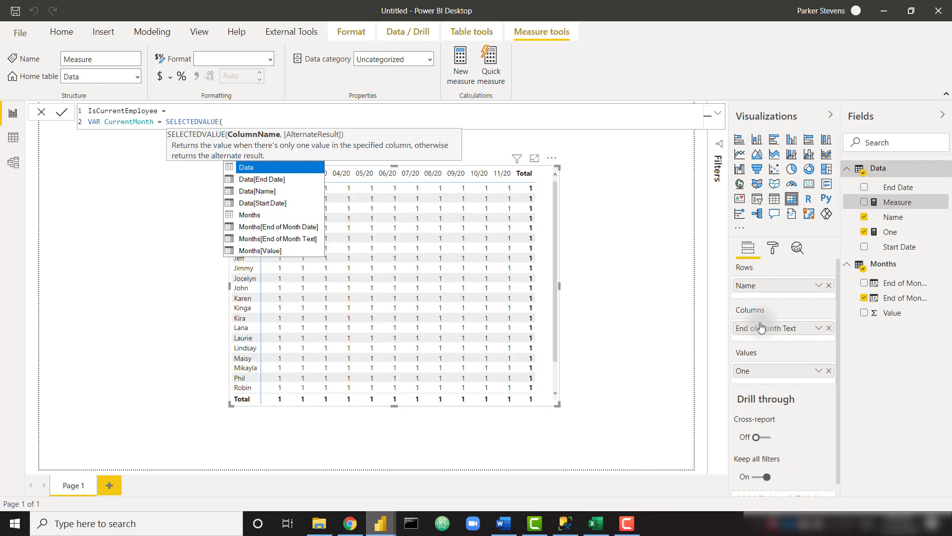
text(end of month d)
key(Tab)
text())
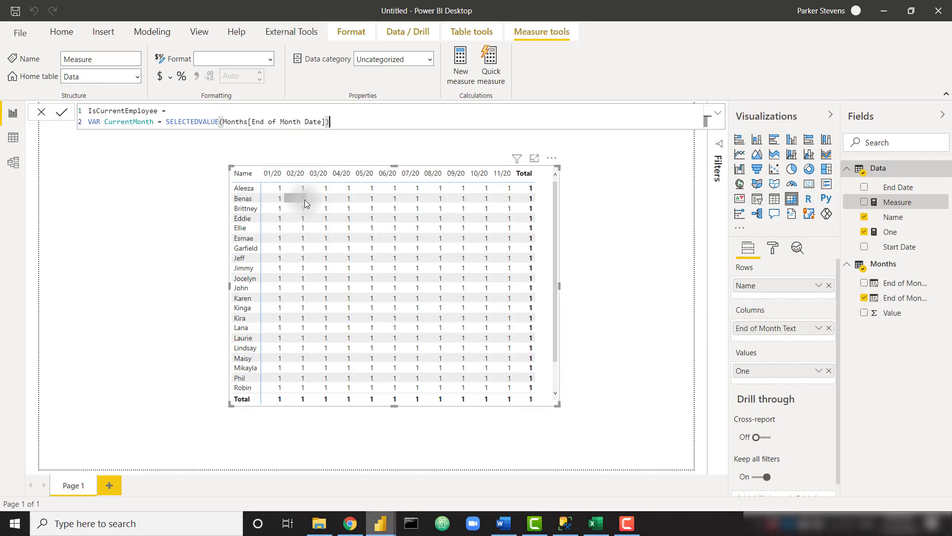
Add the RETURN line and open an IF( in the IsCurrentEmployee measure.
key(shift+Return)
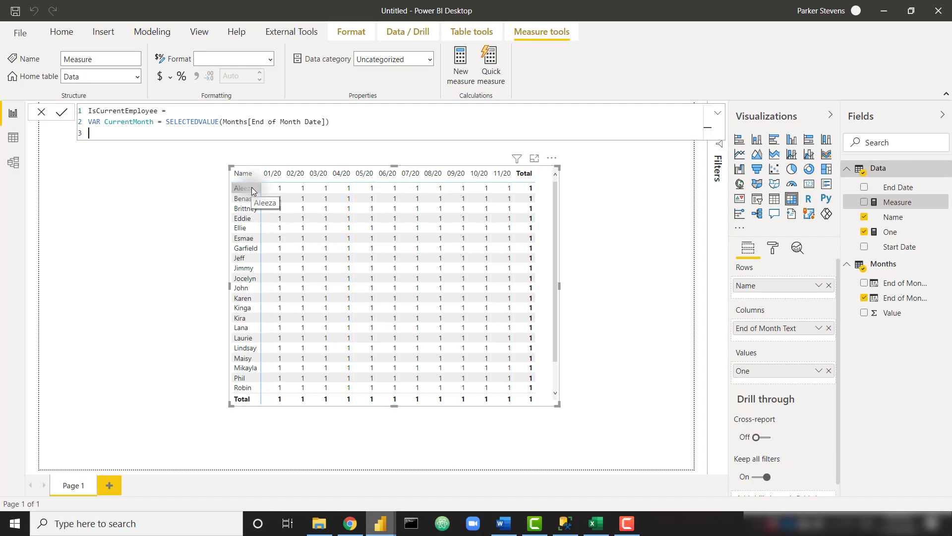
text(RETURN)
key(shift+Return)
text(IF()
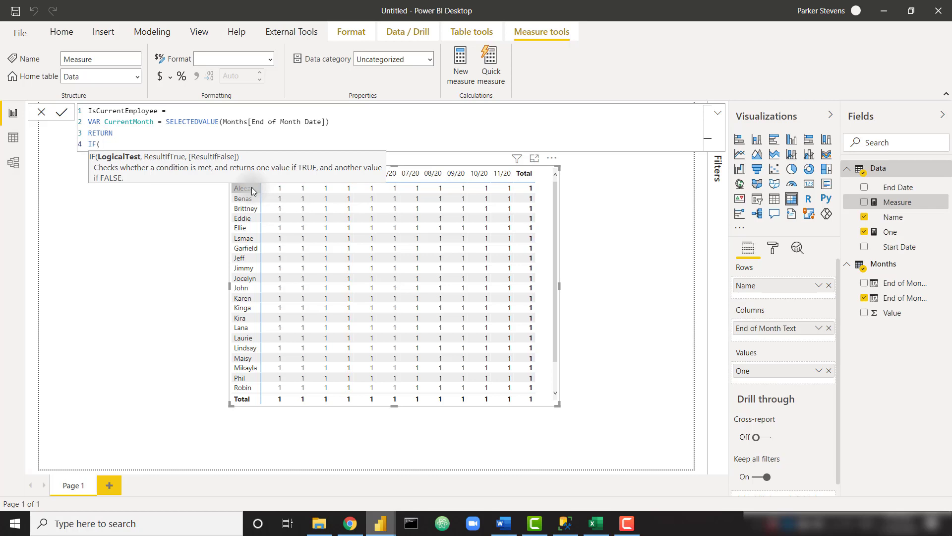
Write the IF's first condition: CurrentMonth >= EOMONTH(MAX(Data[Start Date]),0).
key(shift+Return)
text(CurrentMonth >=)
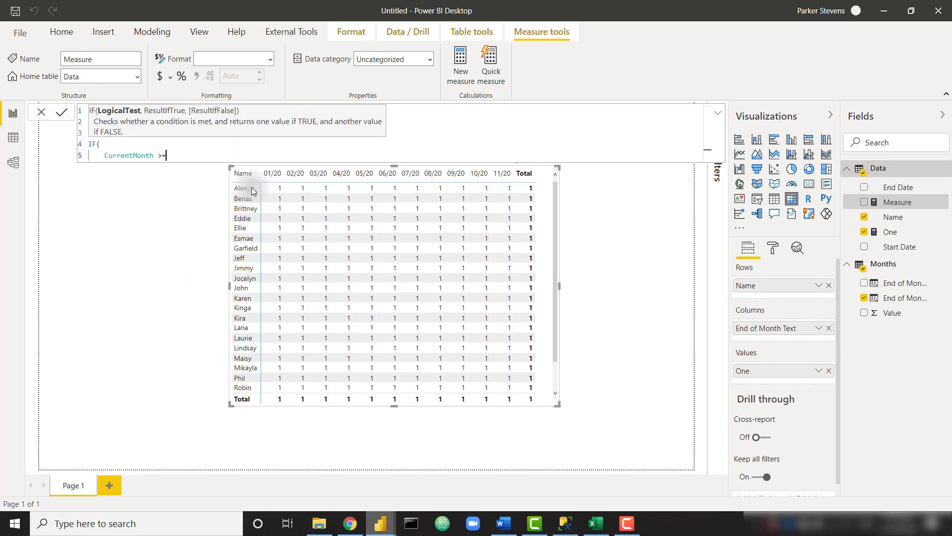
text( EOMONTH()
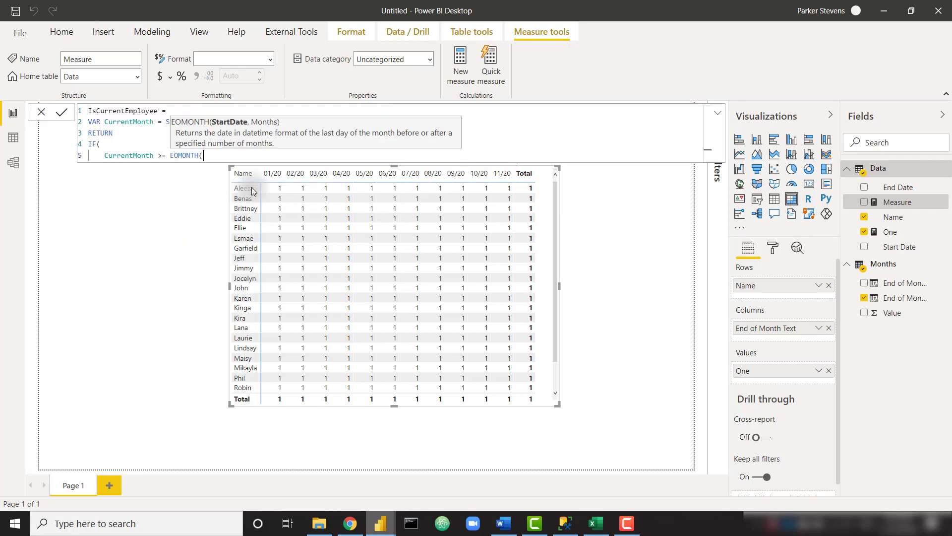
text(MAX(start)
key(Up)
key(Tab)
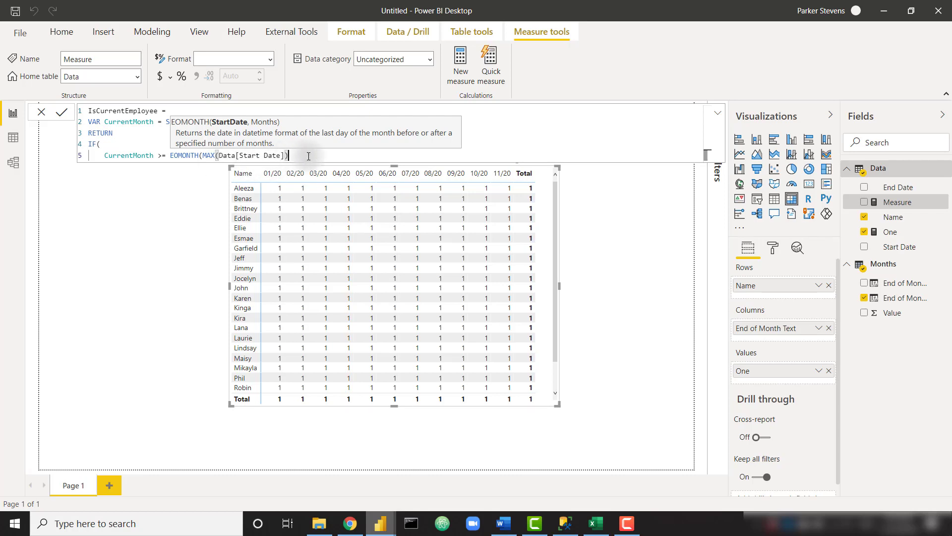
text(,)
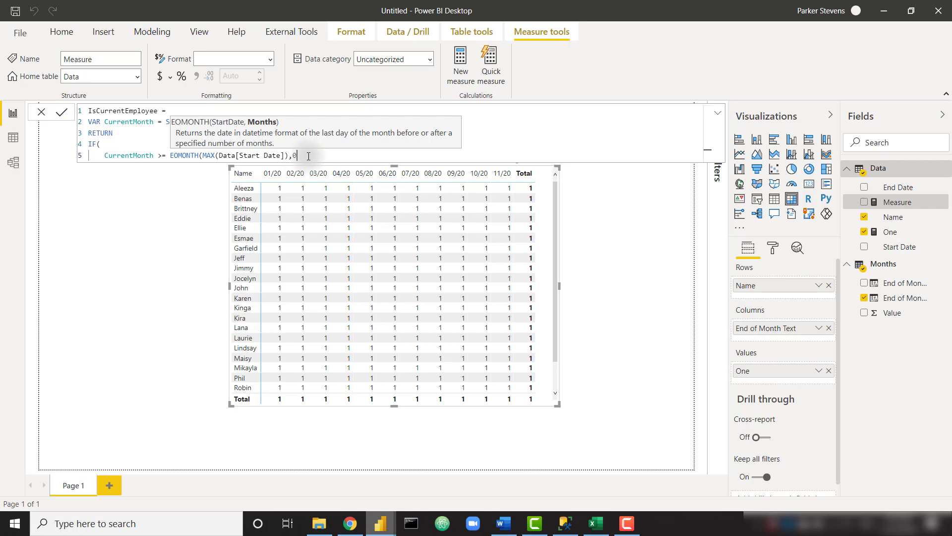
text(0))
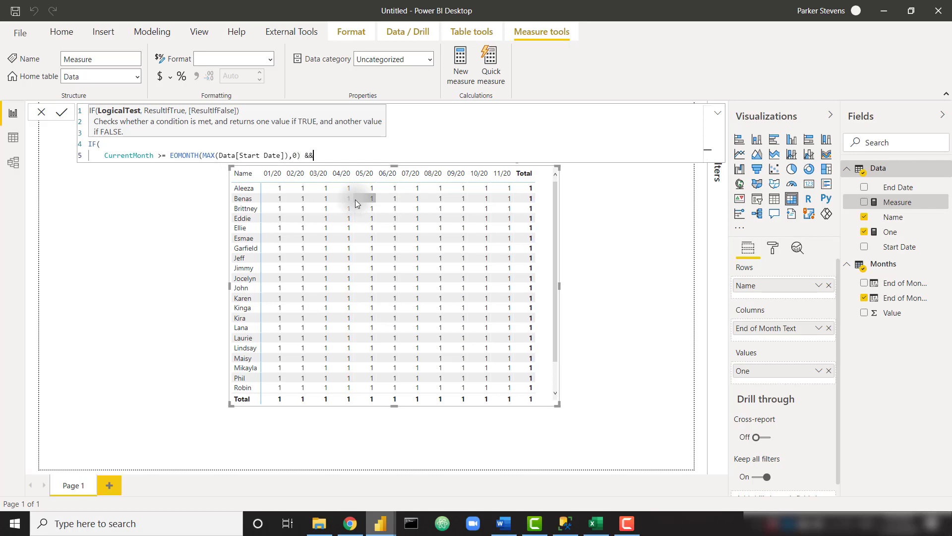
Add && CurrentMonth <= EOMONTH(MAX(Data[End Date]),0), returning 1 else 0, and commit the measure.
text(&& currentMonth <)
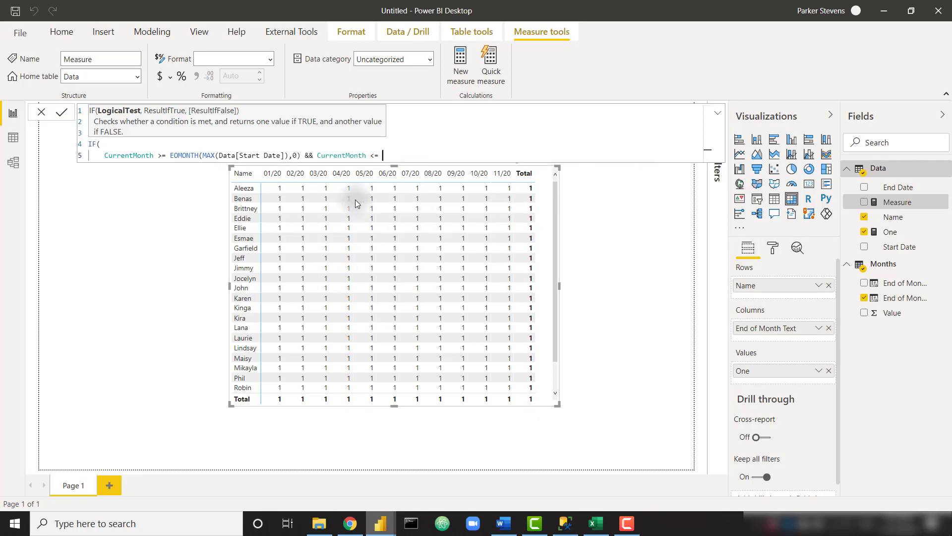
text(= EOM)
key(Tab)
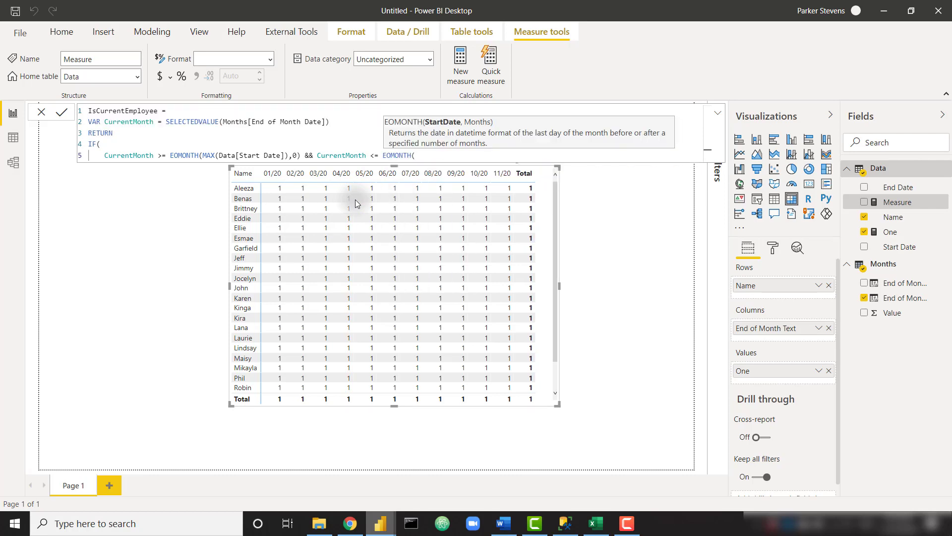
text(ma)
key(Tab)
text(end)
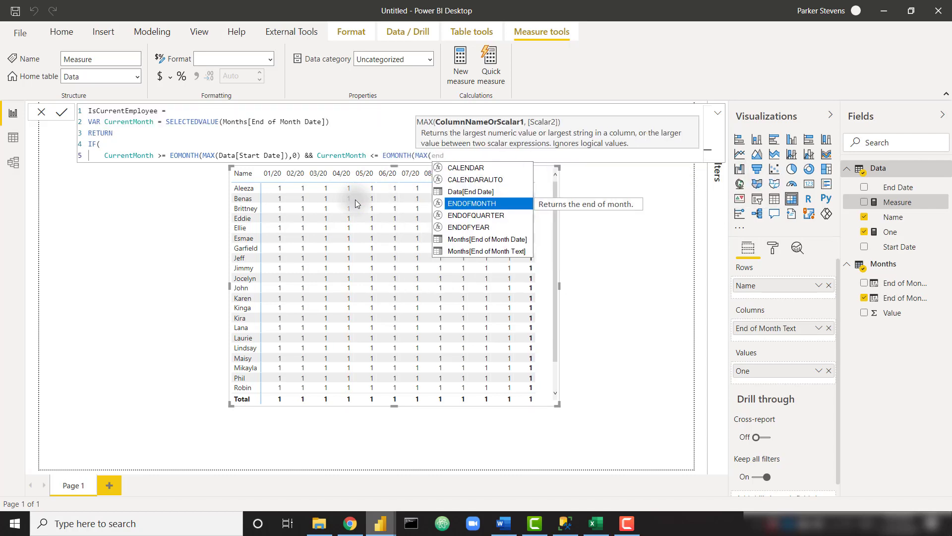
key(Up)
key(Tab)
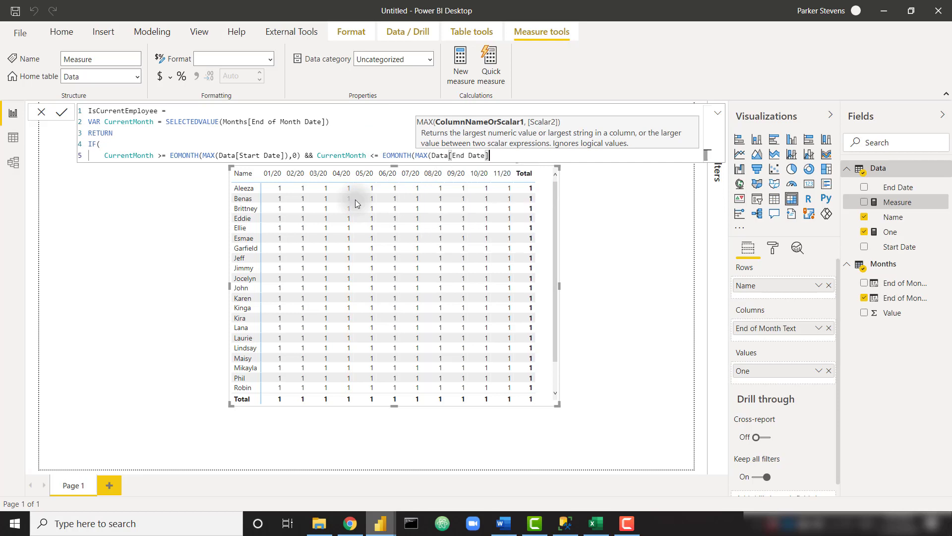
text(),0), 1,)
key(shift+Return)
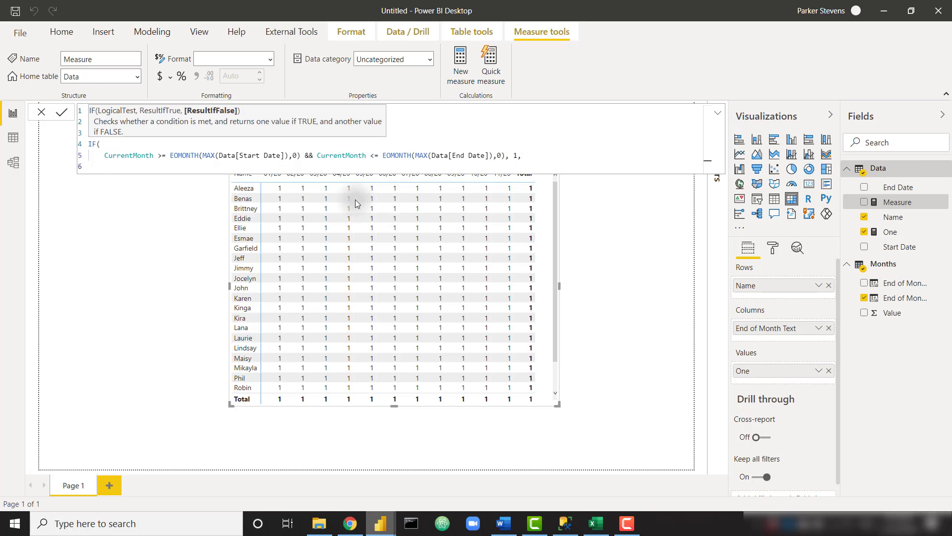
text(0)
key(shift+Return)
text())
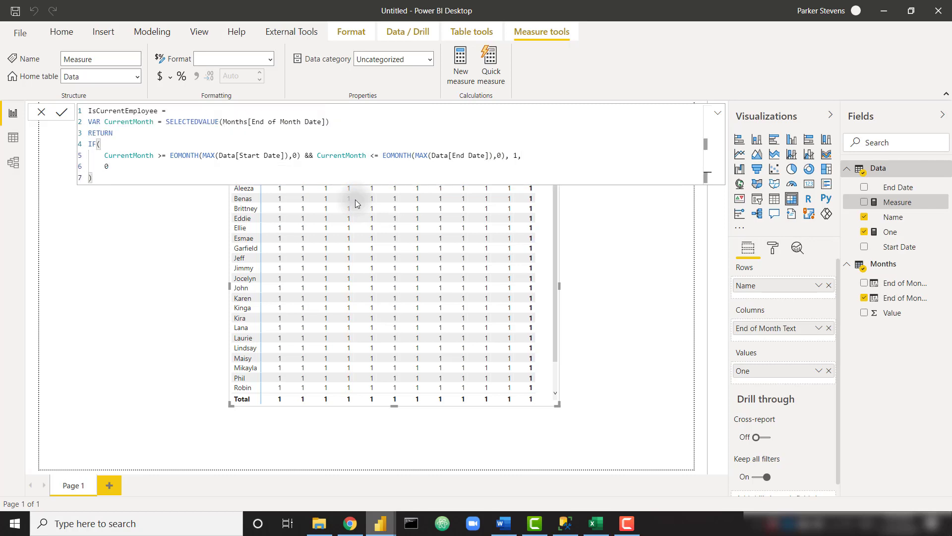
key(Return)
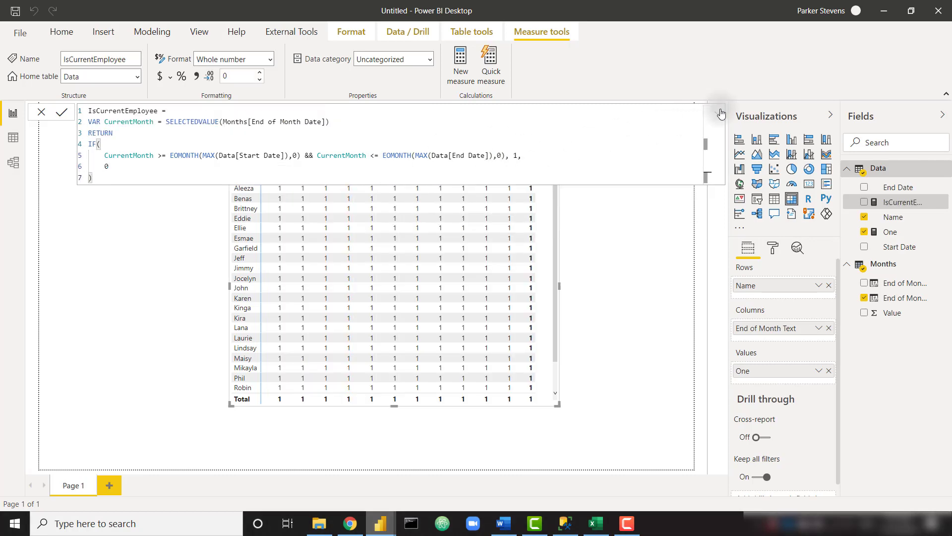
Replace One with IsCurrentEmployee in the matrix values.
click(721, 114)
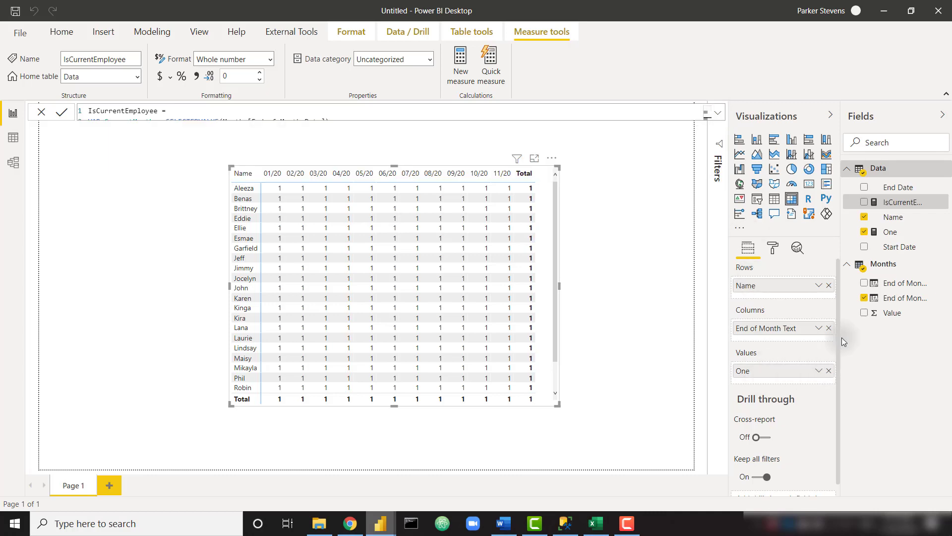
click(829, 371)
drag(900, 201, 783, 372)
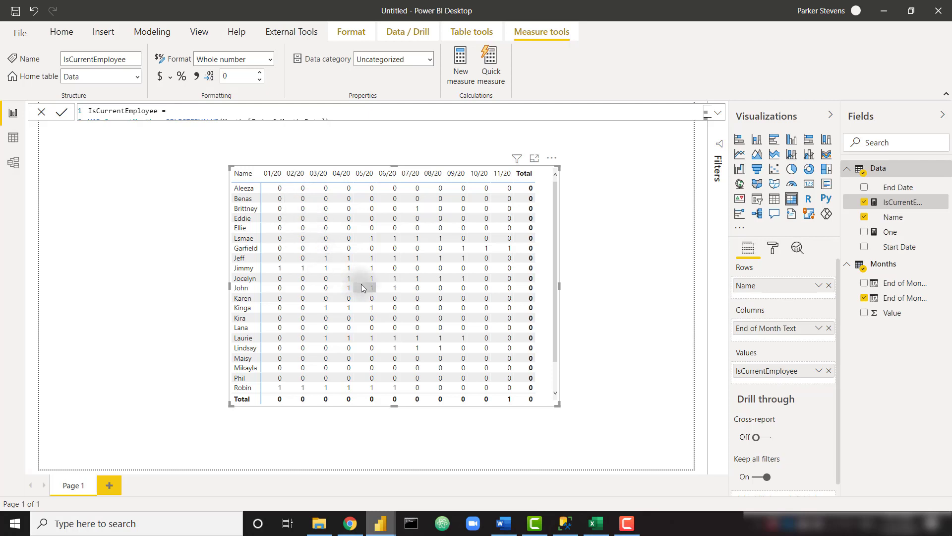
Add a background colour scale to IsCurrentEmployee: custom minimum 0 in white, custom maximum 1.
click(818, 371)
mouse_move(748, 429)
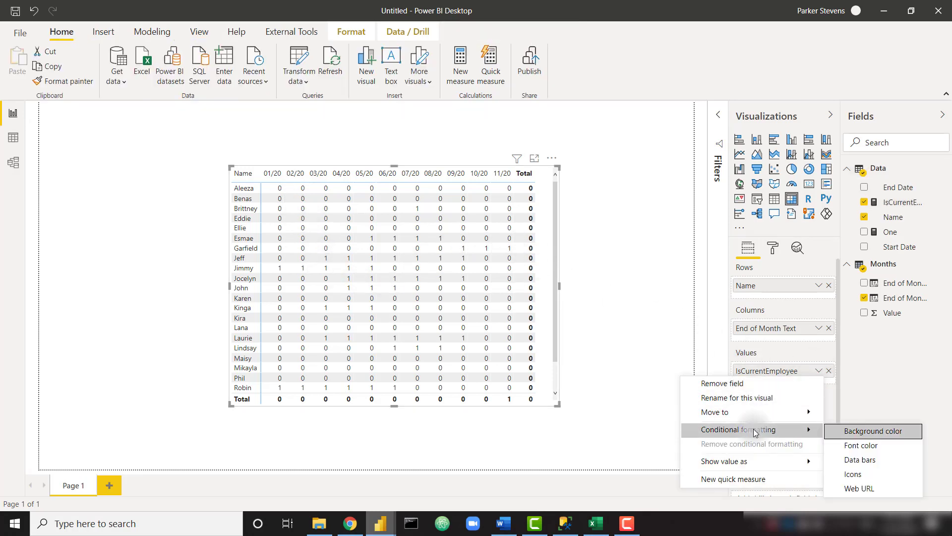
click(852, 430)
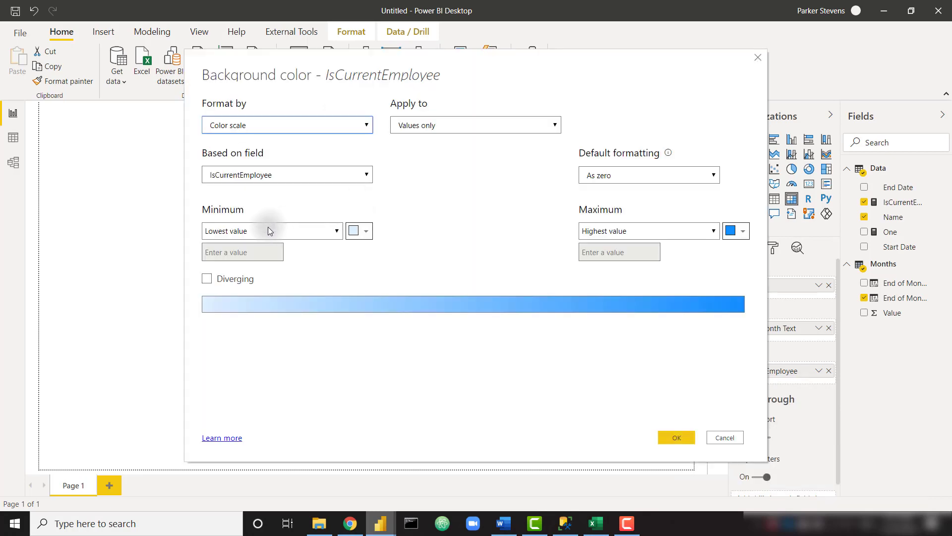
click(332, 236)
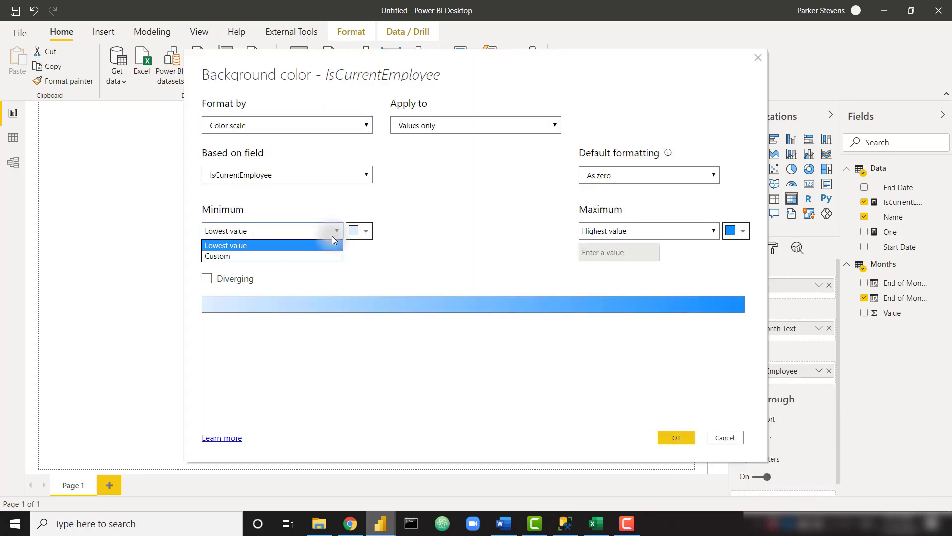
click(305, 256)
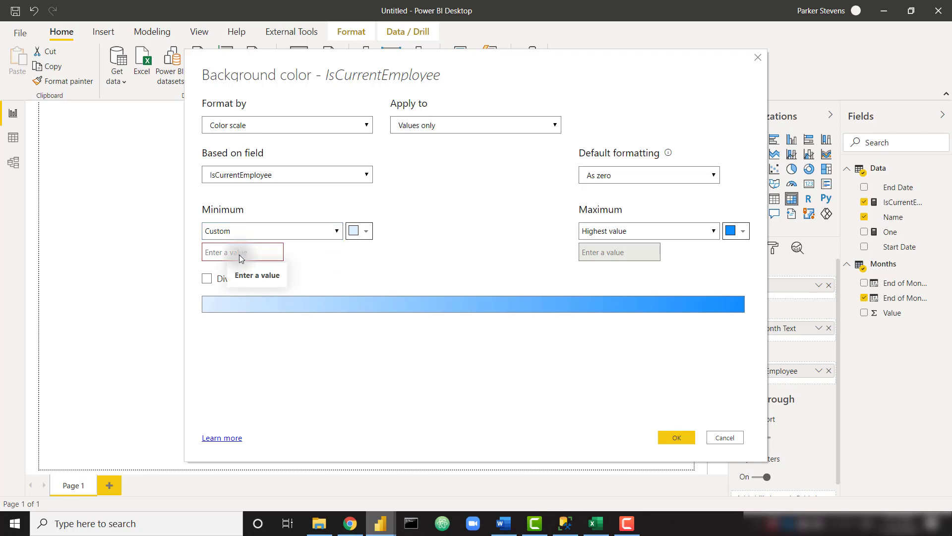
click(240, 254)
text(0)
click(365, 232)
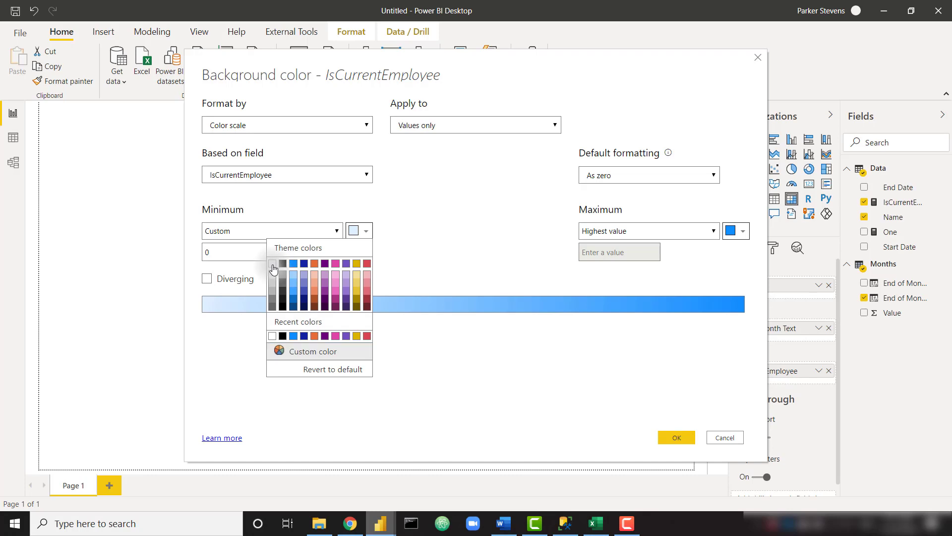
click(271, 265)
click(621, 233)
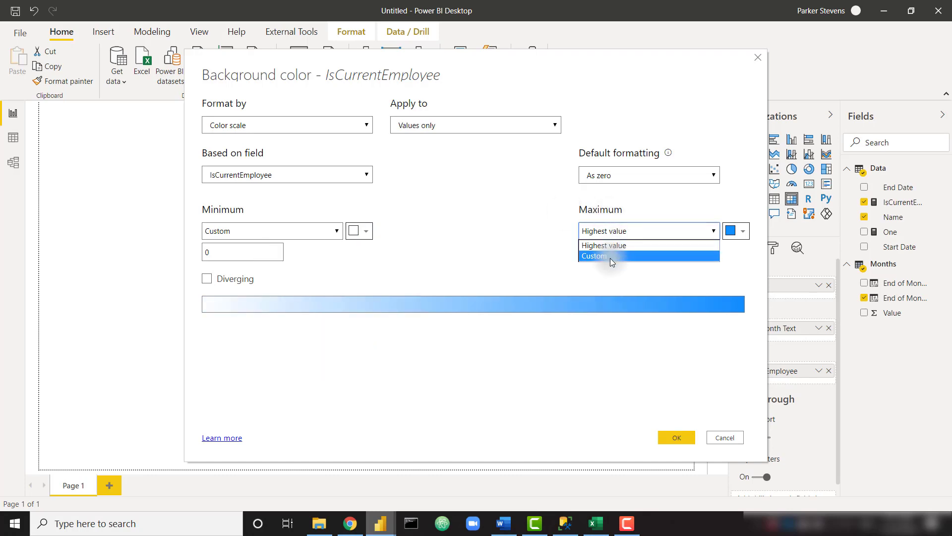
click(611, 254)
click(601, 252)
text(1)
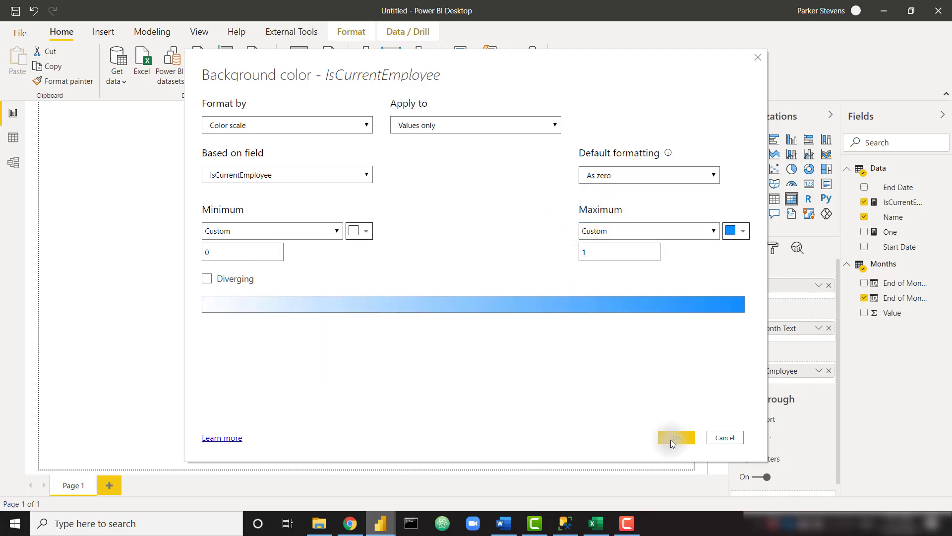
click(677, 442)
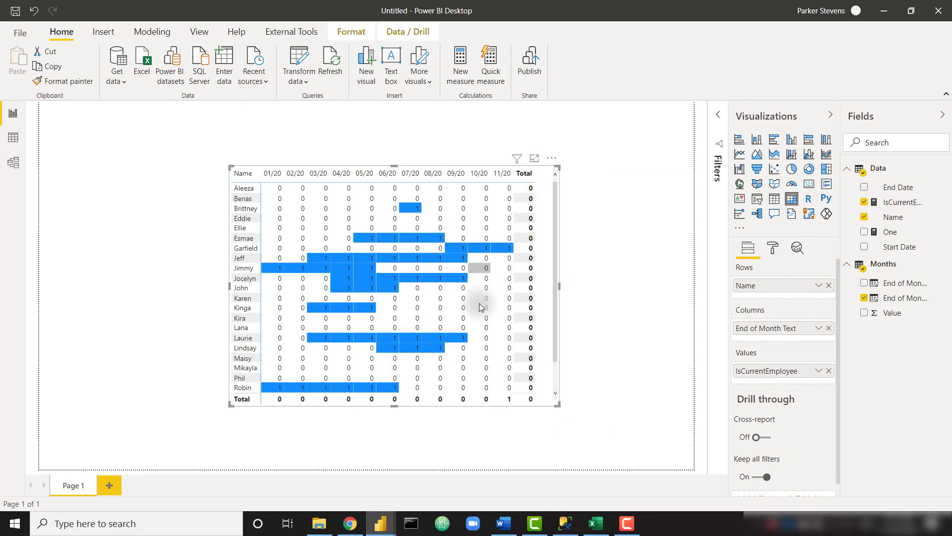
Check the Data table's start and end dates in Data view, then return to the report.
scroll(431, 325, down, 1)
scroll(432, 326, up, 1)
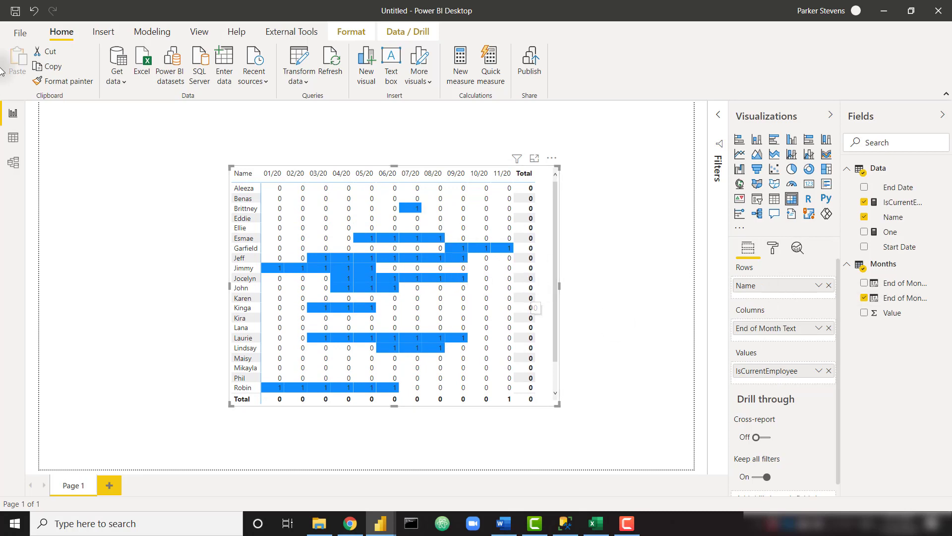
click(12, 138)
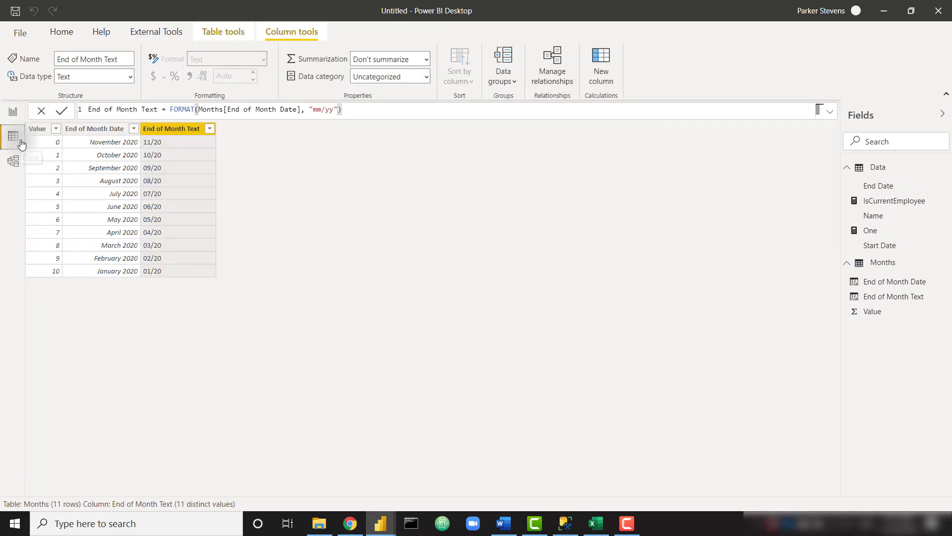
click(888, 168)
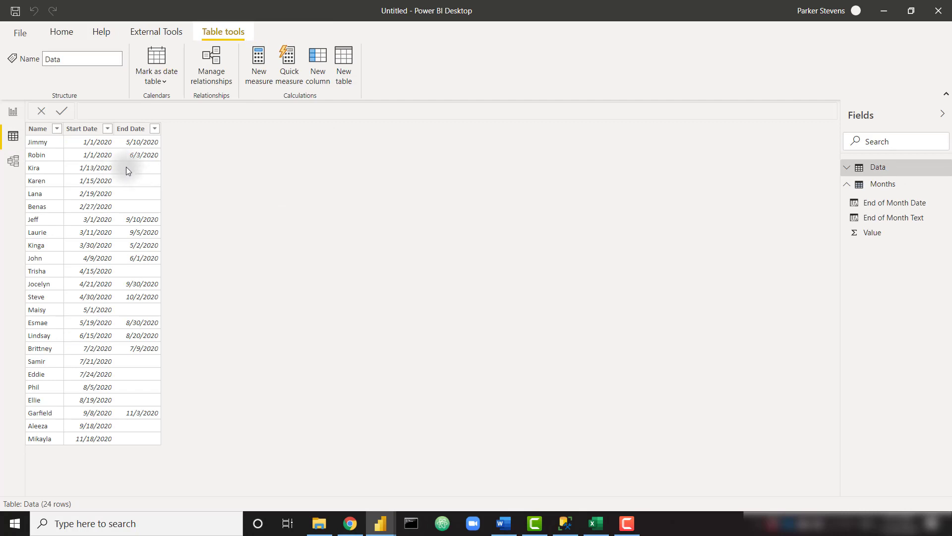
click(13, 112)
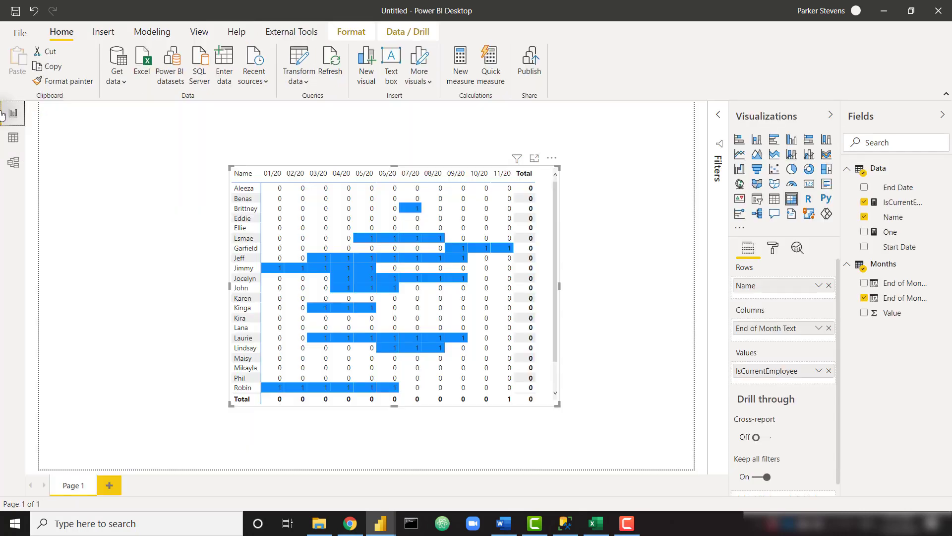
Wrap the measure's end-date EOMONTH in COALESCE(..., EOMONTH(TODAY(),0)) and commit it.
click(898, 202)
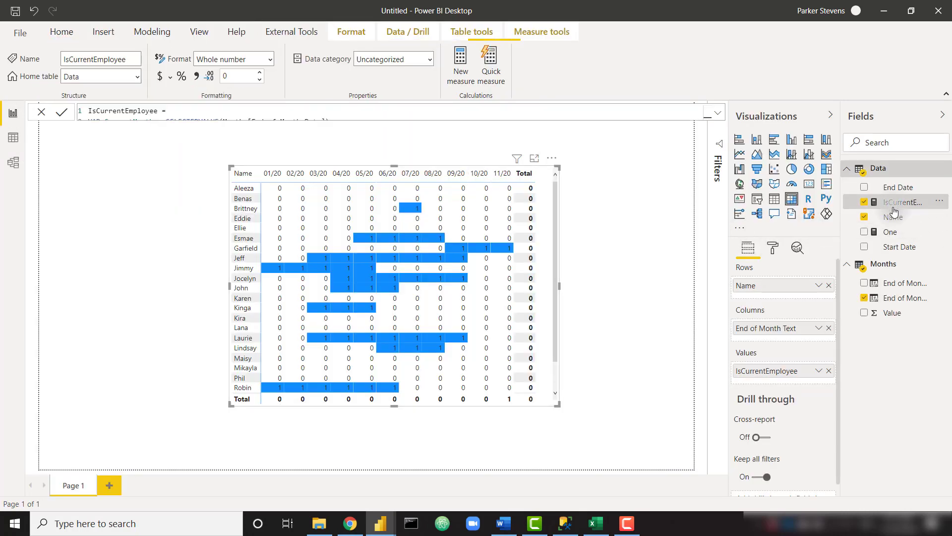
click(718, 112)
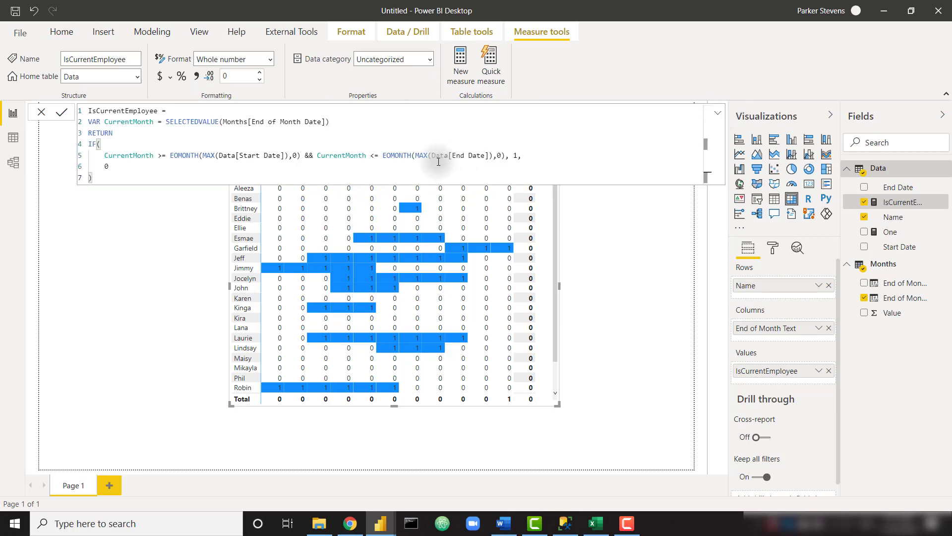
click(383, 156)
text(COAL)
key(Tab)
text(()
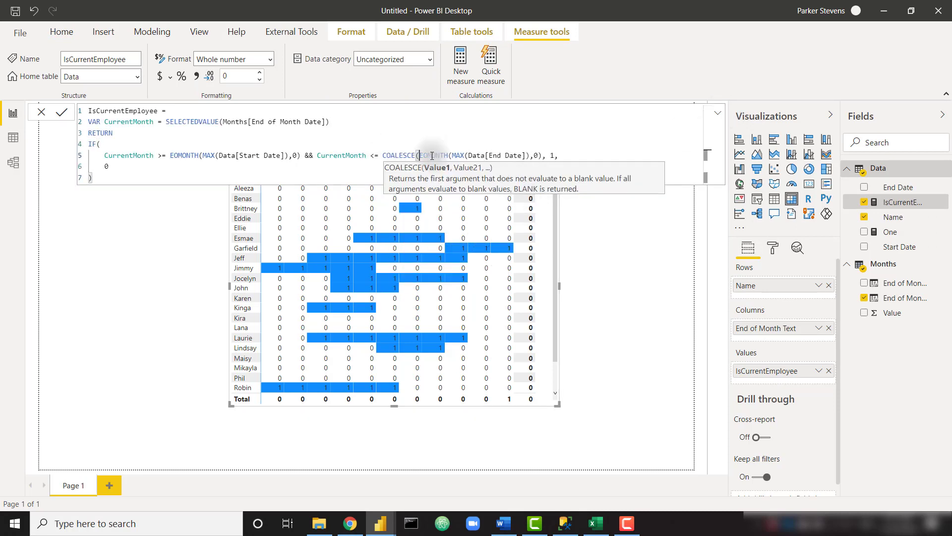
click(544, 155)
text(, EOMONTH(TODAY(), )
text(), )
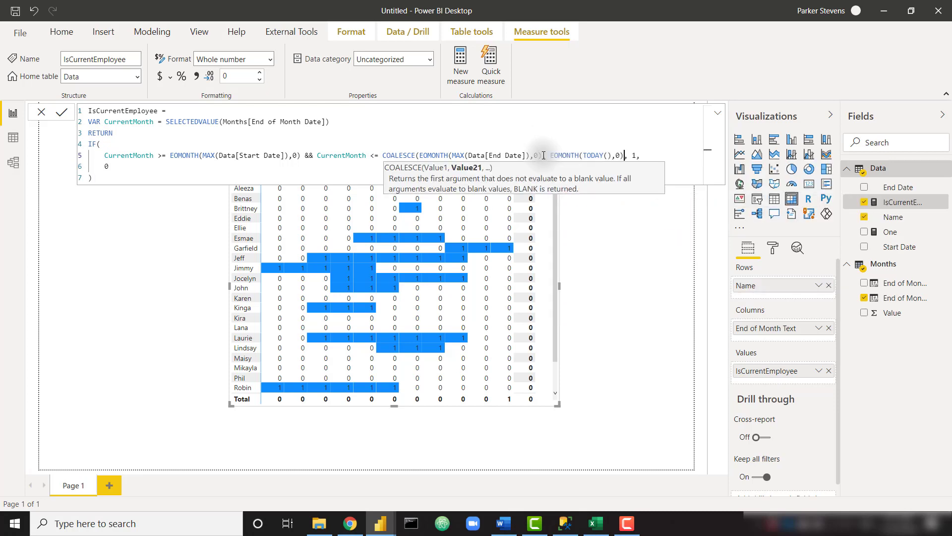
text())
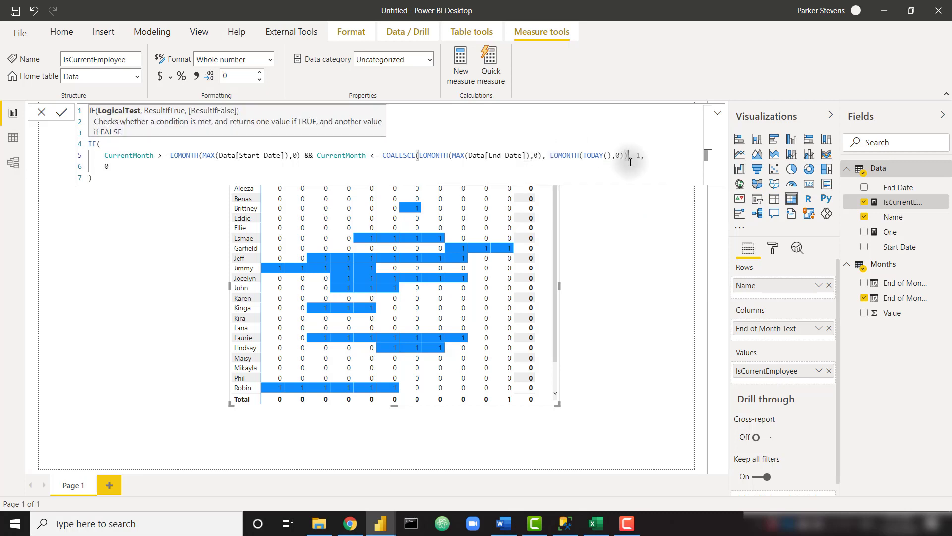
click(594, 173)
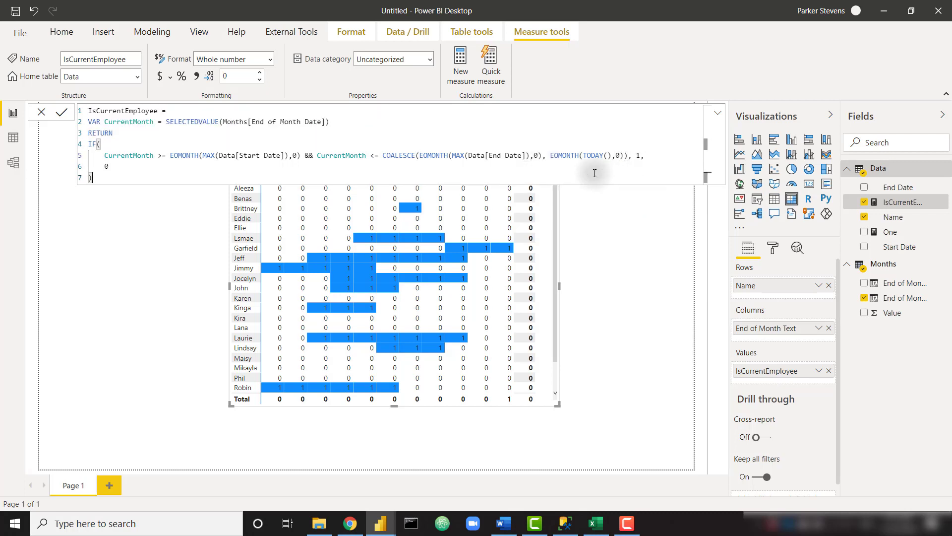
key(Return)
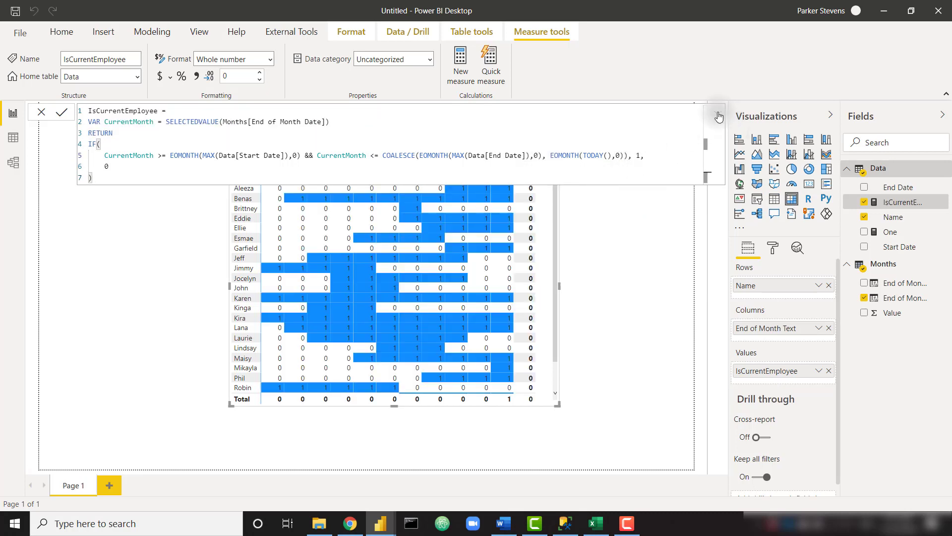
Give IsCurrentEmployee a font colour scale from white at custom 0 to blue at custom 1.
click(718, 116)
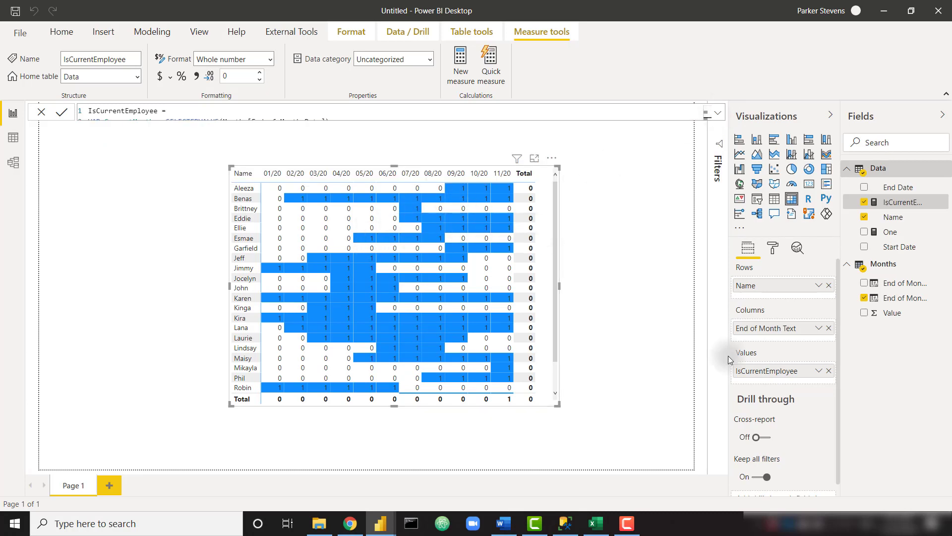
click(819, 371)
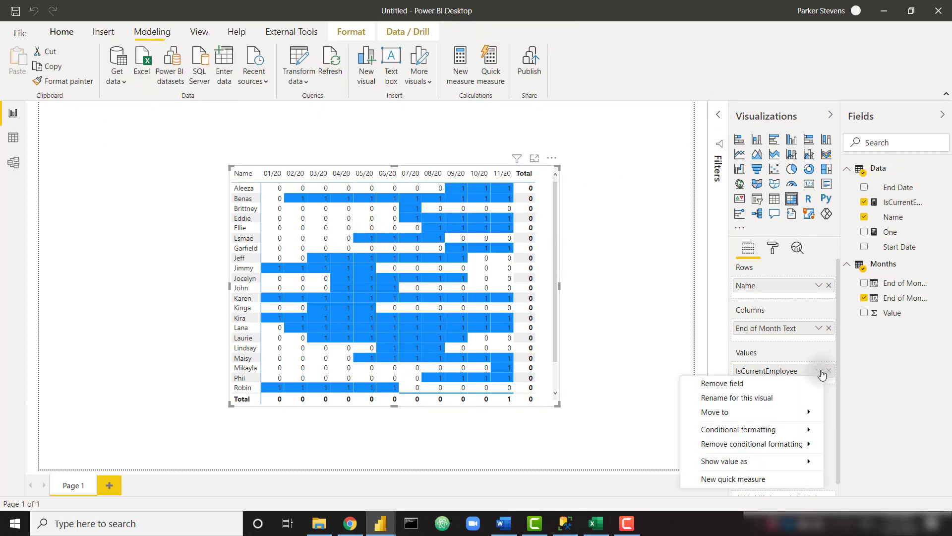
mouse_move(803, 429)
click(853, 442)
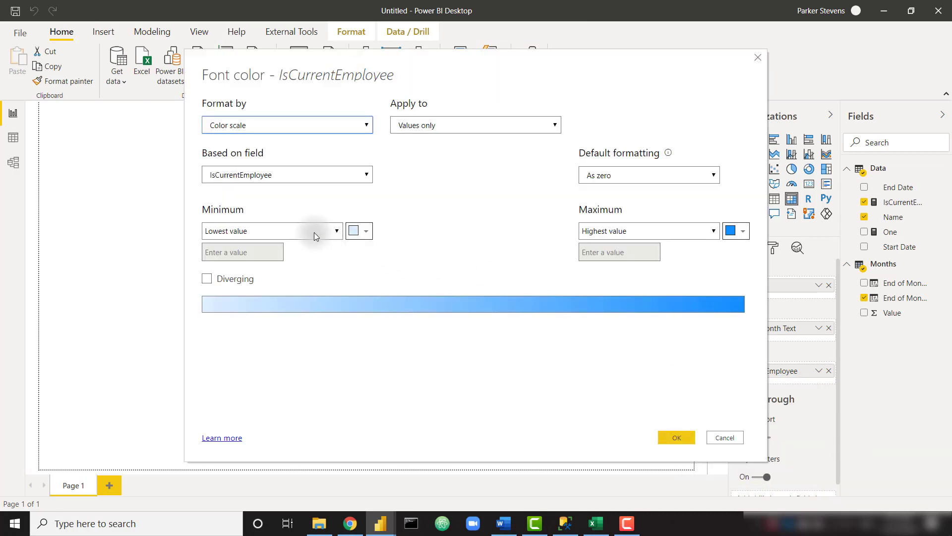
click(325, 233)
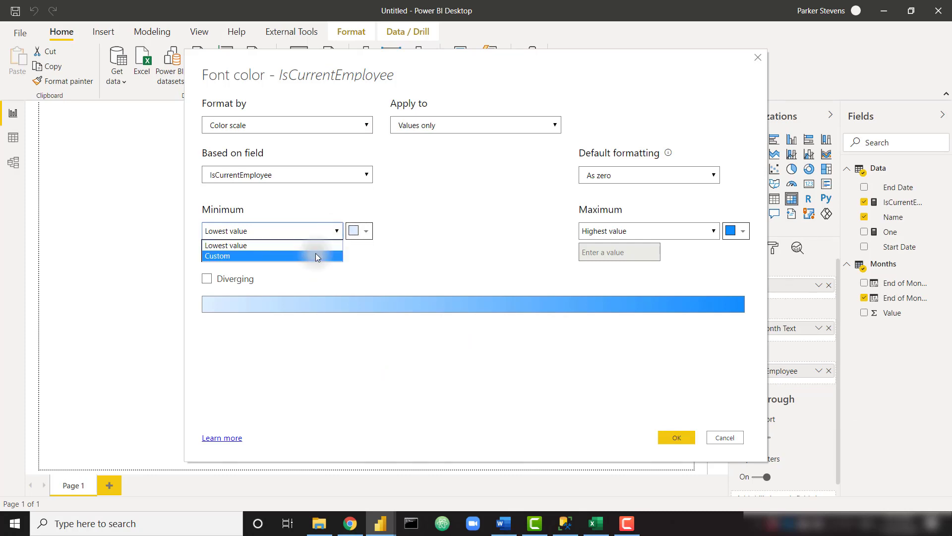
click(317, 257)
click(233, 252)
text(0)
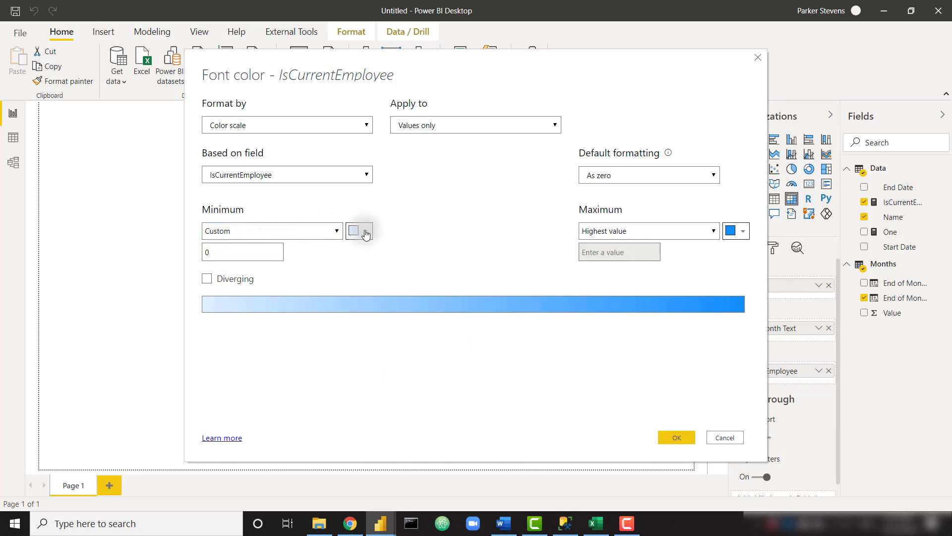
click(366, 233)
click(272, 265)
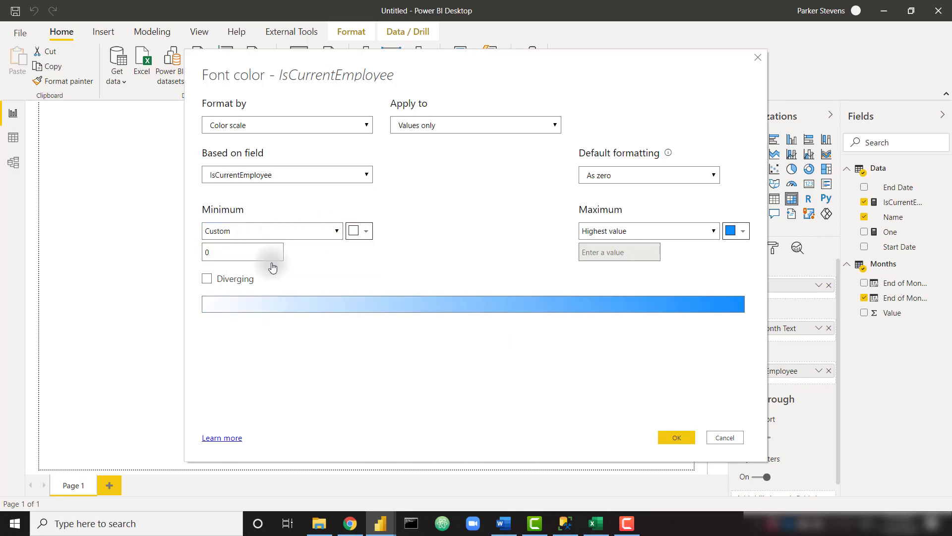
click(645, 232)
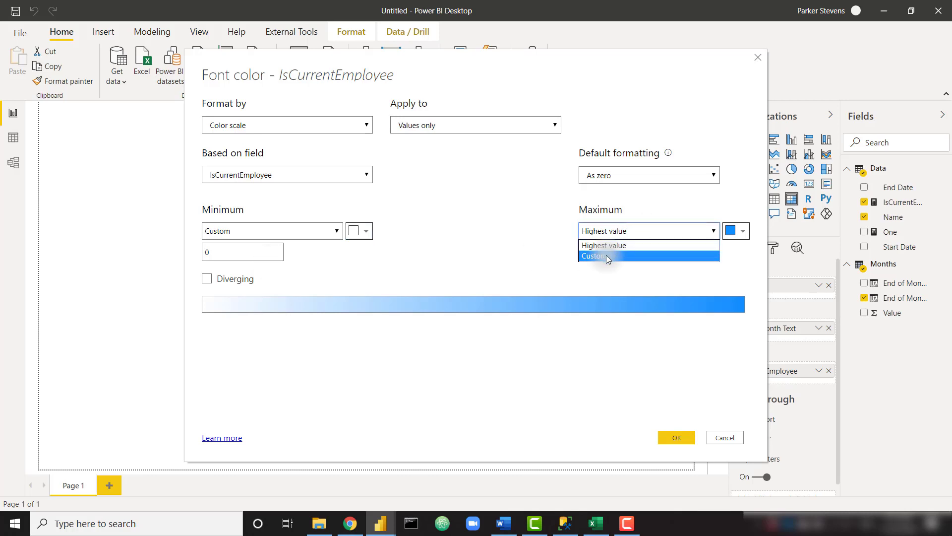
click(608, 256)
click(615, 252)
text(1)
click(678, 437)
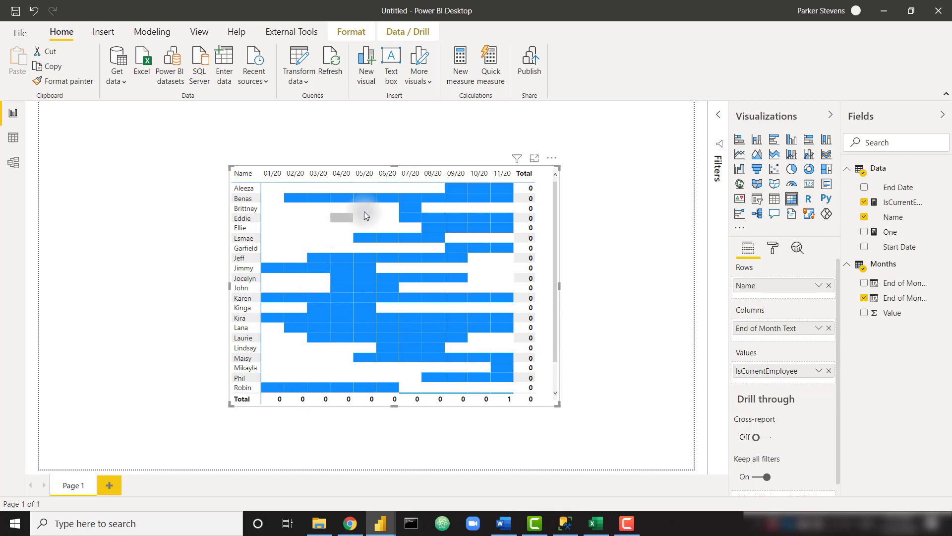
Turn off row and column subtotals, then resize the matrix narrower and taller.
click(772, 247)
scroll(782, 366, down, 1)
click(777, 396)
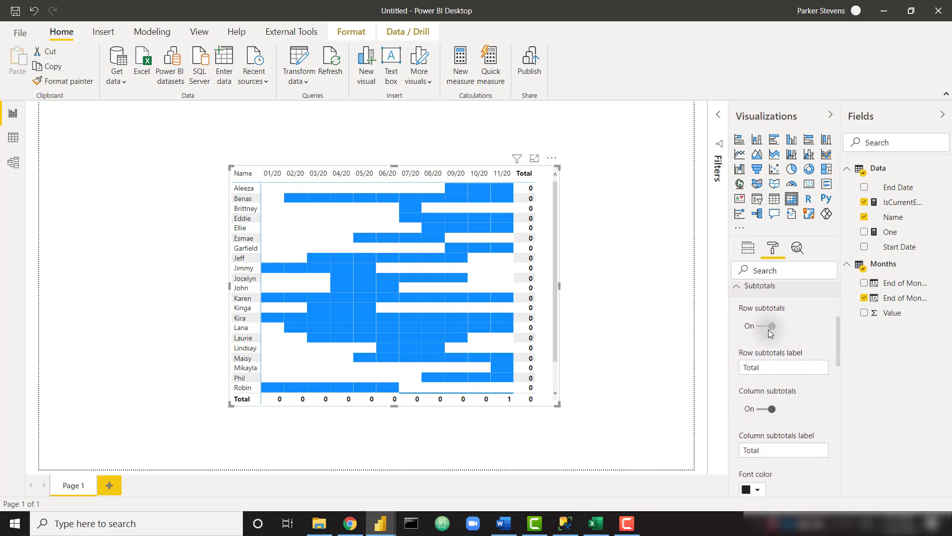
click(764, 326)
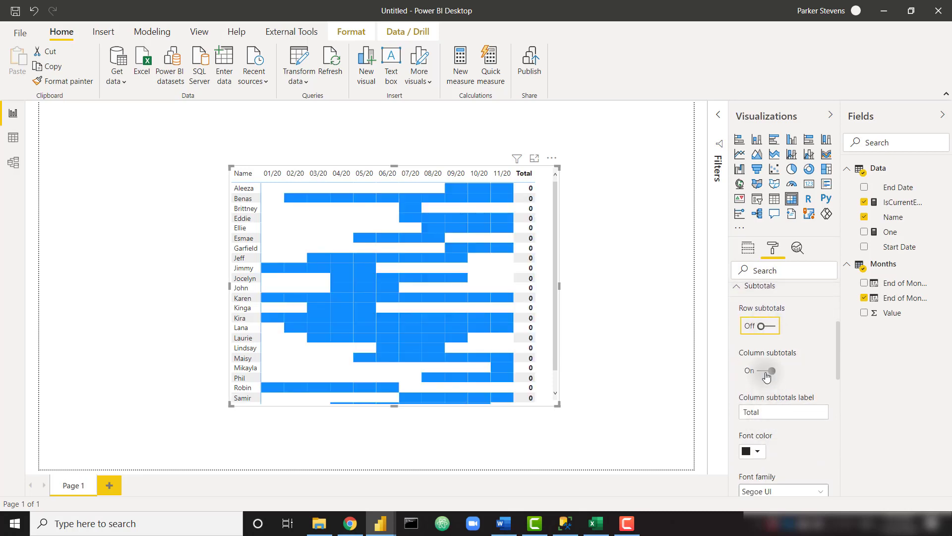
click(766, 375)
drag(557, 404, 532, 428)
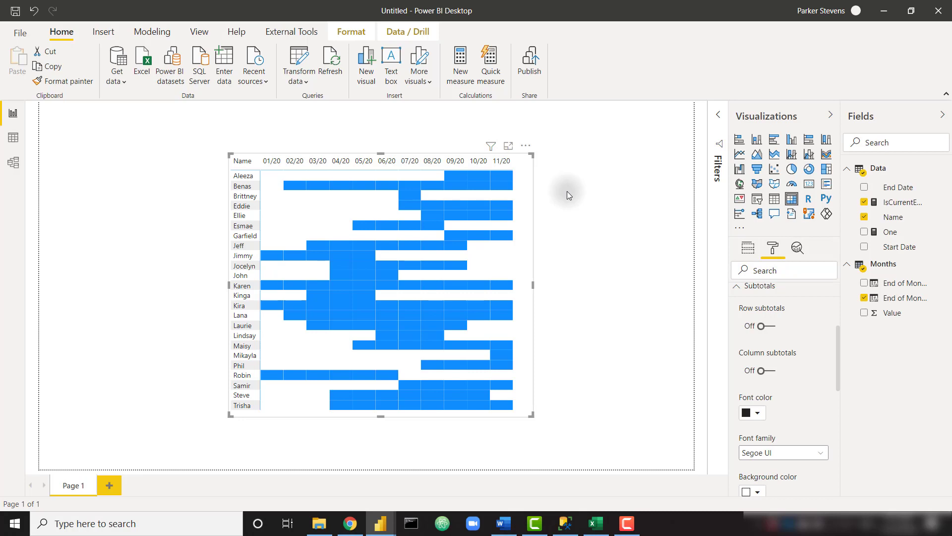
Duplicate Page 1 and view the Data table in Data view.
right_click(72, 487)
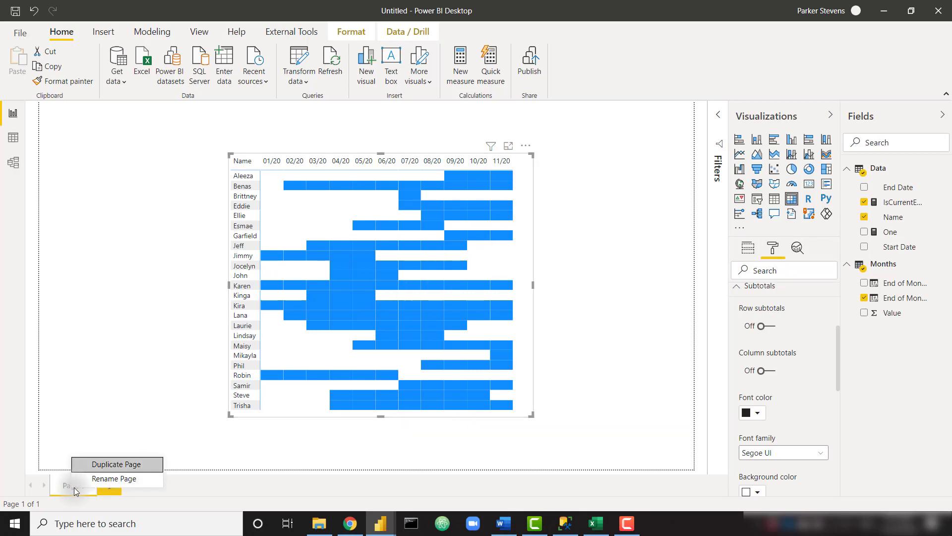
click(109, 464)
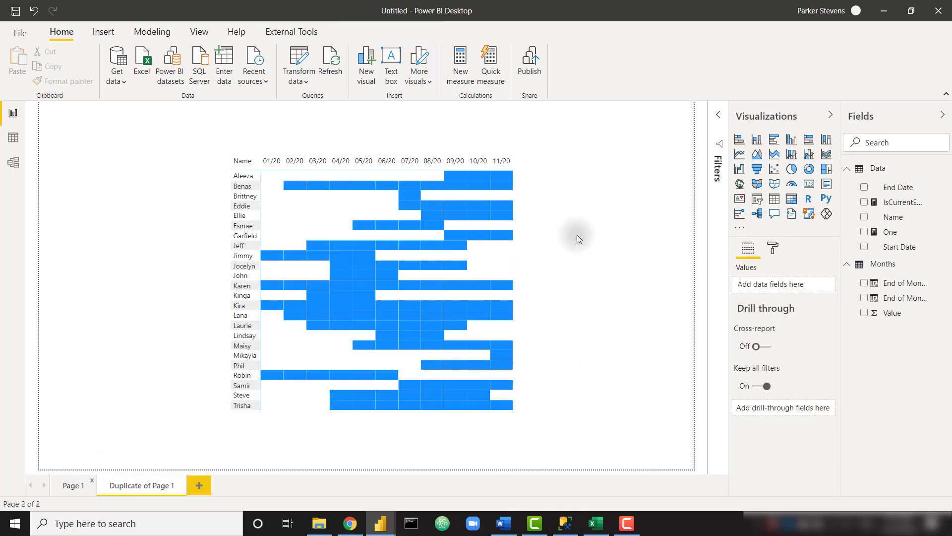
click(7, 144)
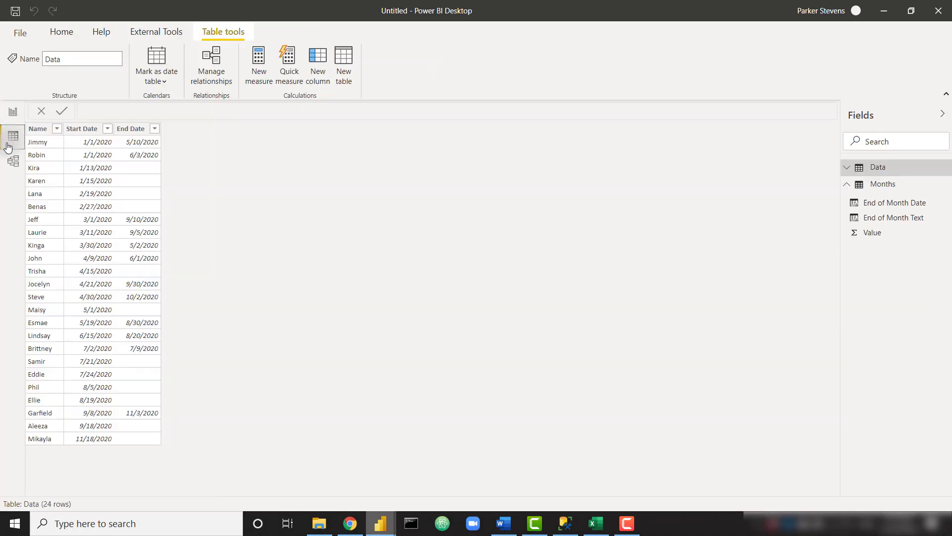
click(872, 167)
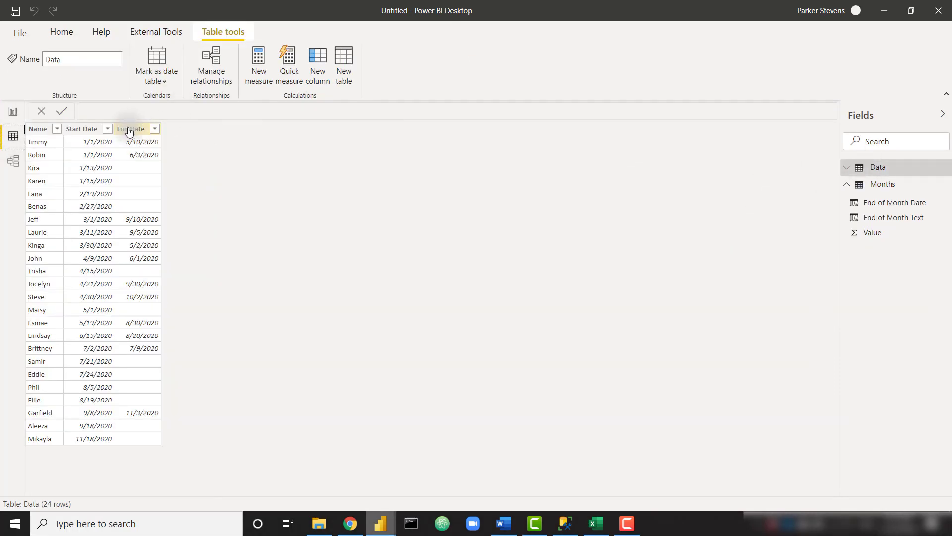
Add the calculated column End of Month Date (Start) = EOMONTH(Data[Start Date],0).
right_click(129, 131)
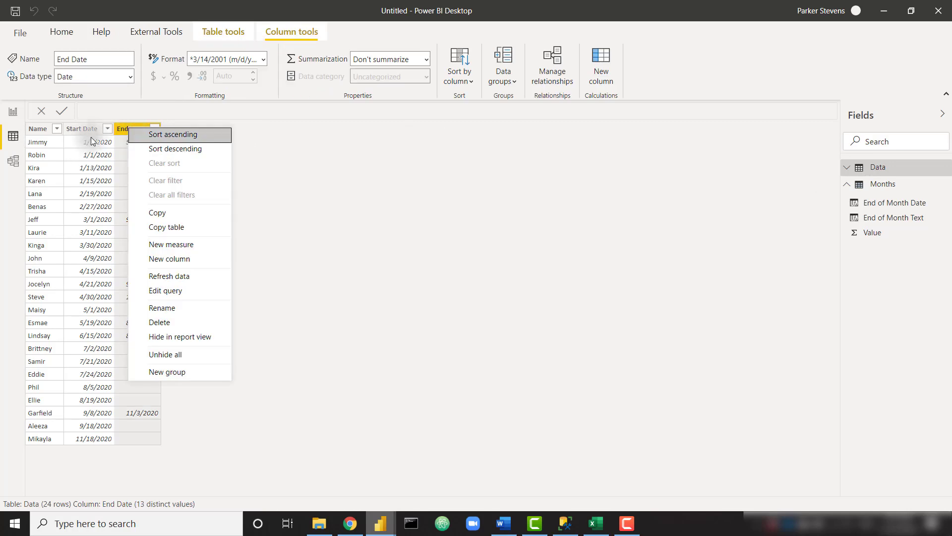
click(180, 259)
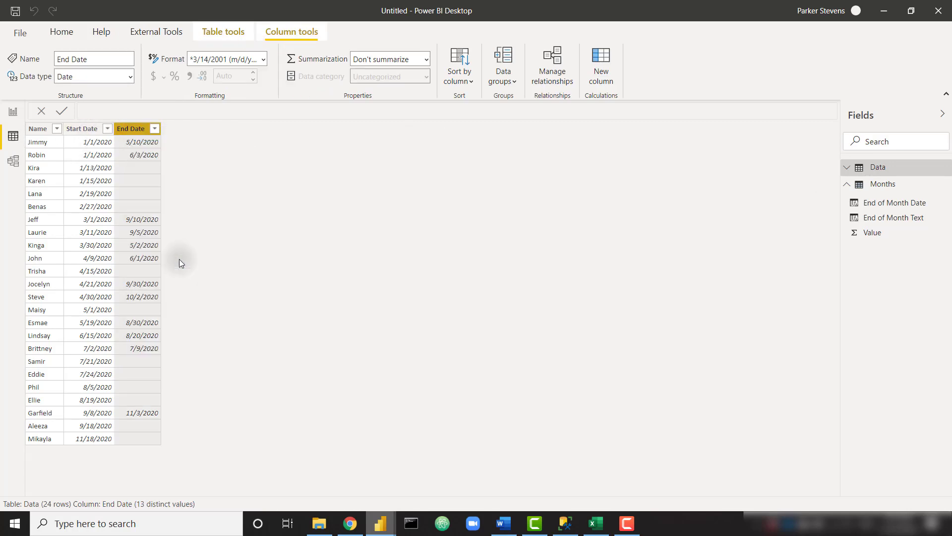
key(BackSpace)
text(End of Month)
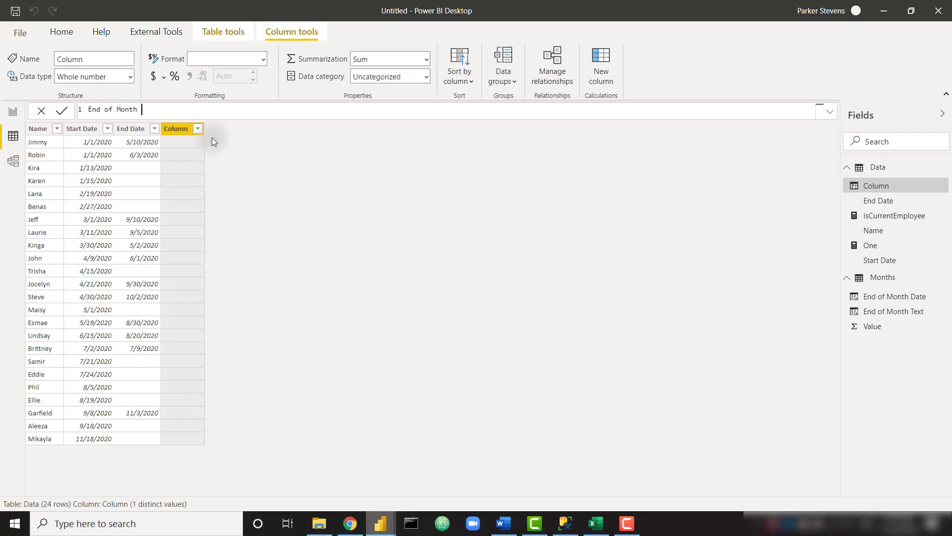
text(sDate (Start) =)
key(shift+Return)
text(EOM)
key(Tab)
text(st)
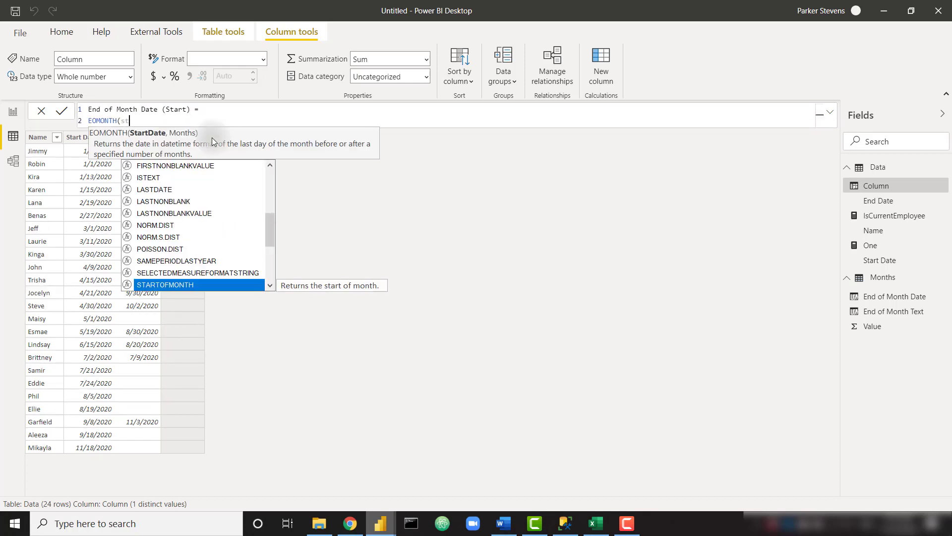
text(art)
key(Tab)
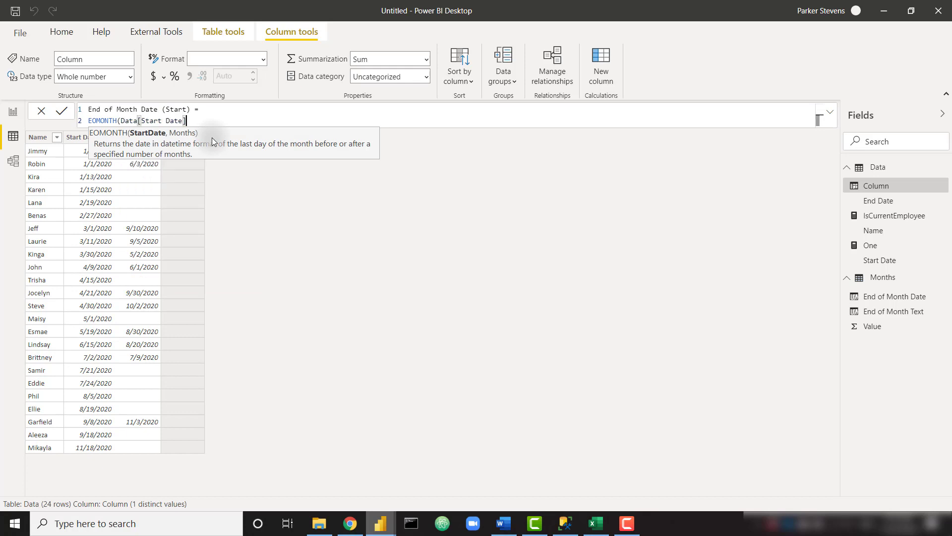
text(,0))
key(Return)
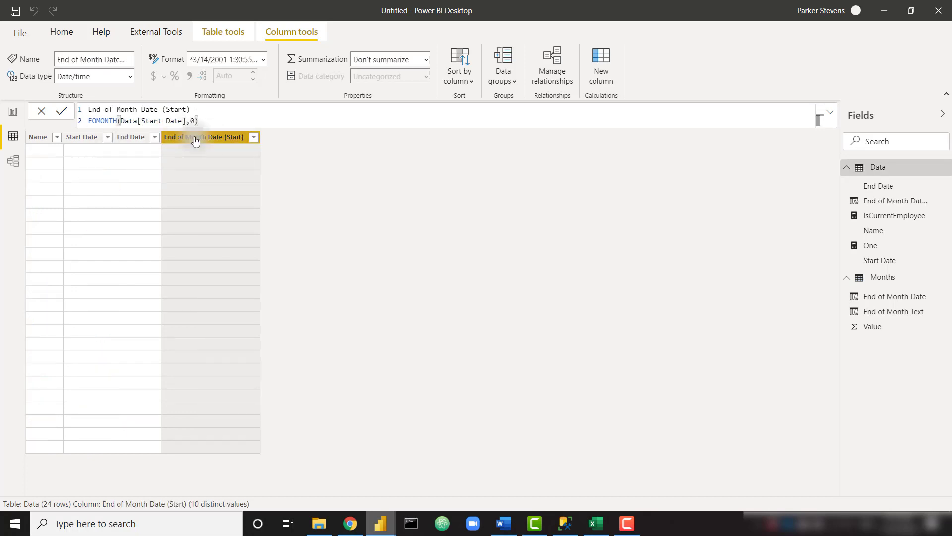
Format the new column as month name and year (mmmm yyyy).
click(263, 59)
click(253, 114)
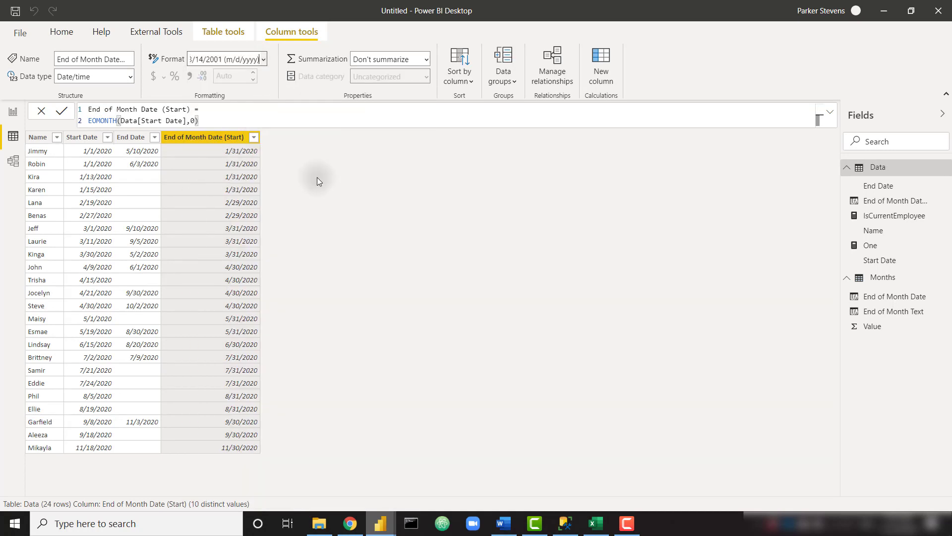
click(254, 138)
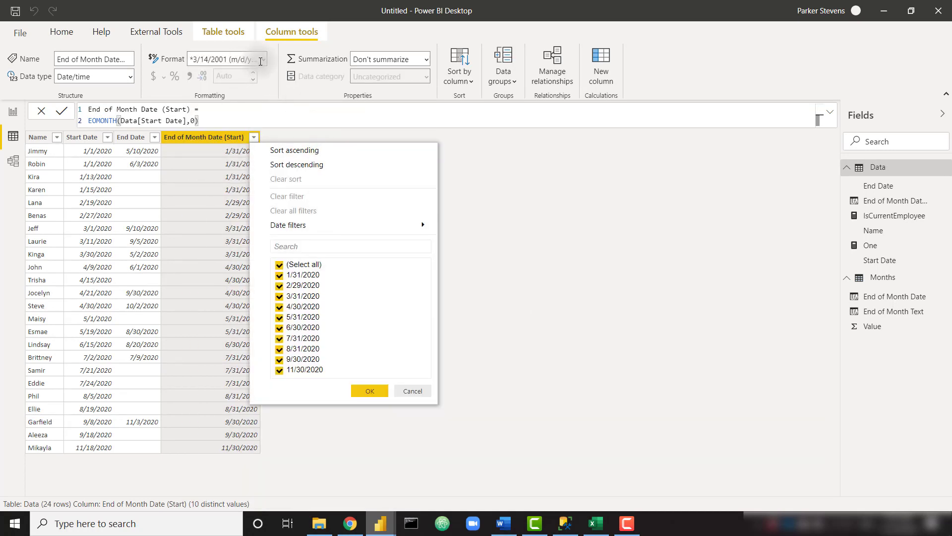
click(263, 61)
click(263, 61)
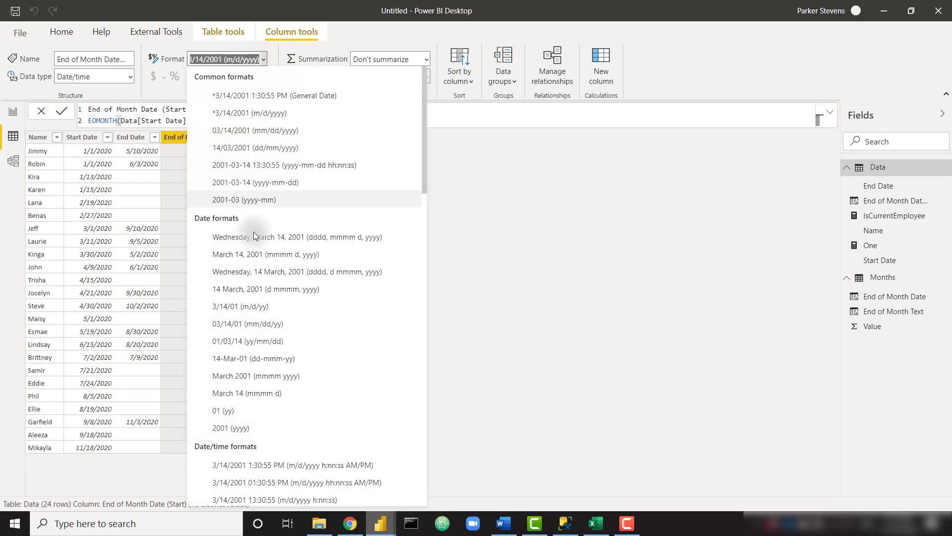
click(254, 380)
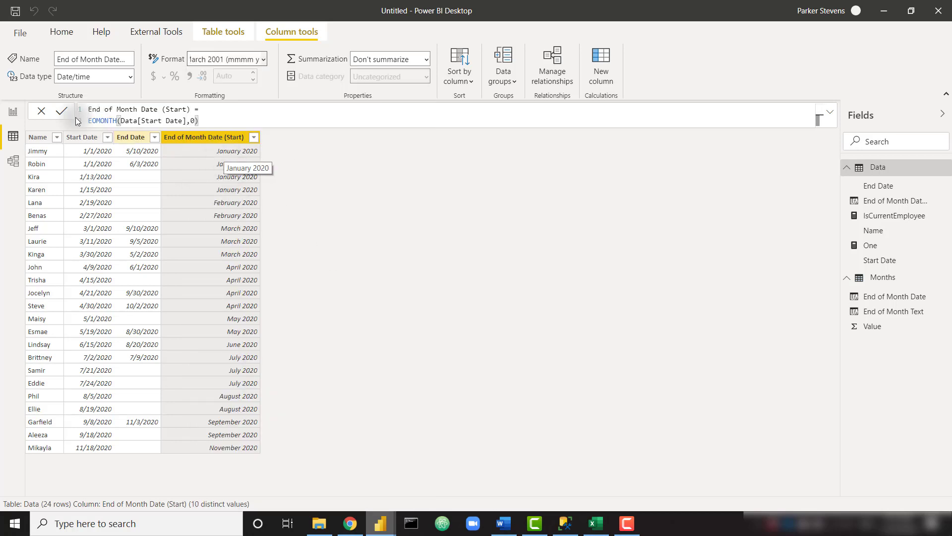
Set matrix rows to End of Month Date (Start) and columns to the months-elapsed Value.
click(13, 111)
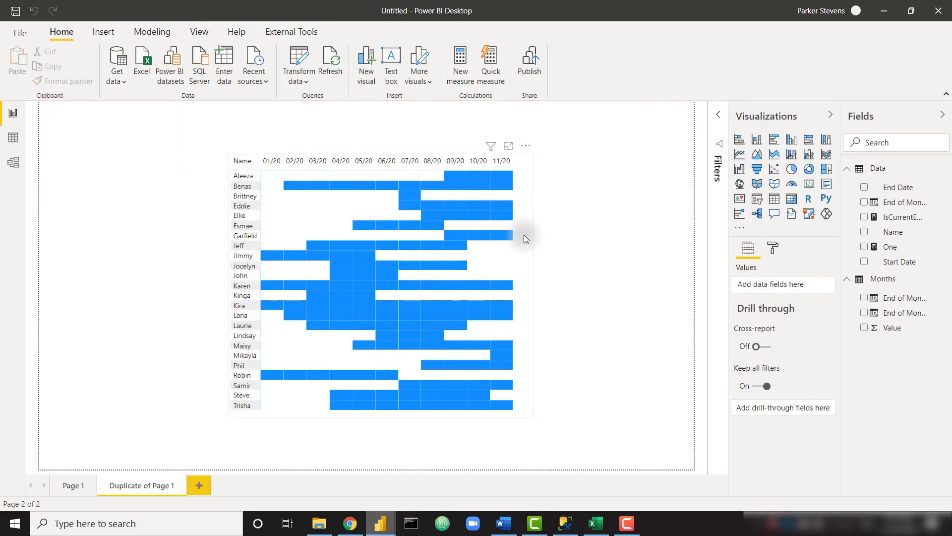
click(524, 234)
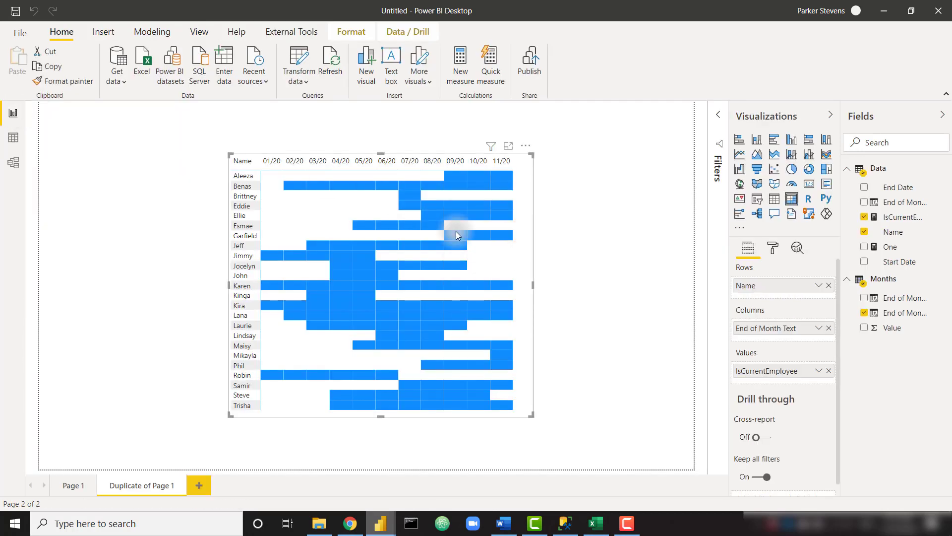
click(829, 286)
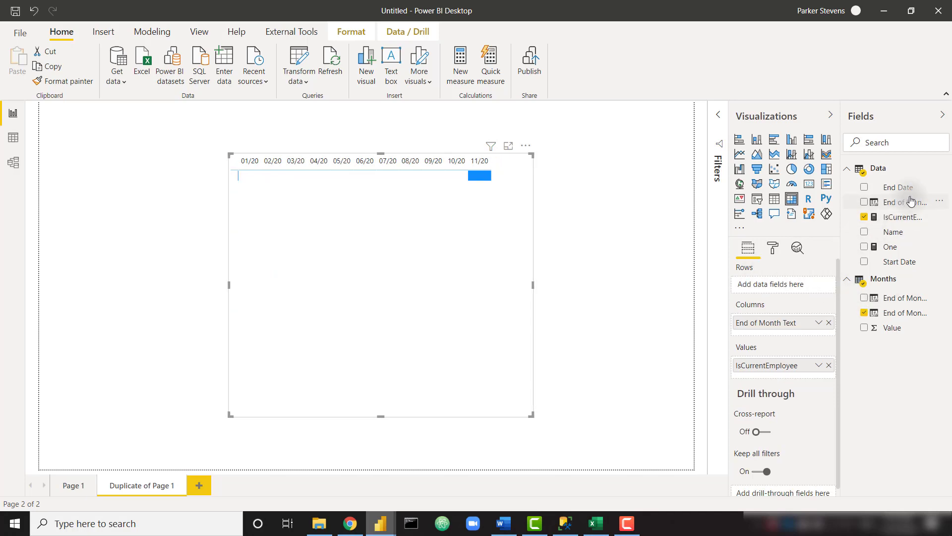
drag(910, 200, 786, 285)
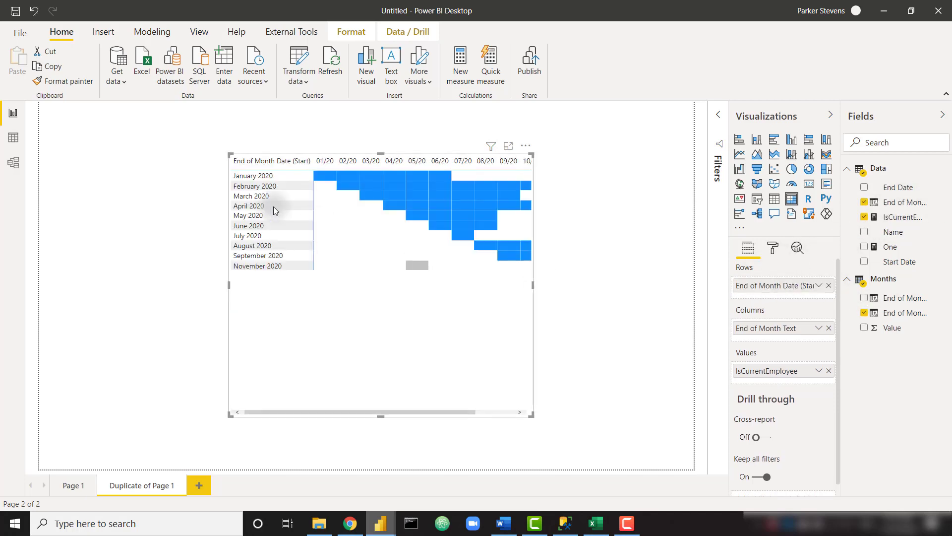
click(830, 329)
drag(901, 329, 786, 333)
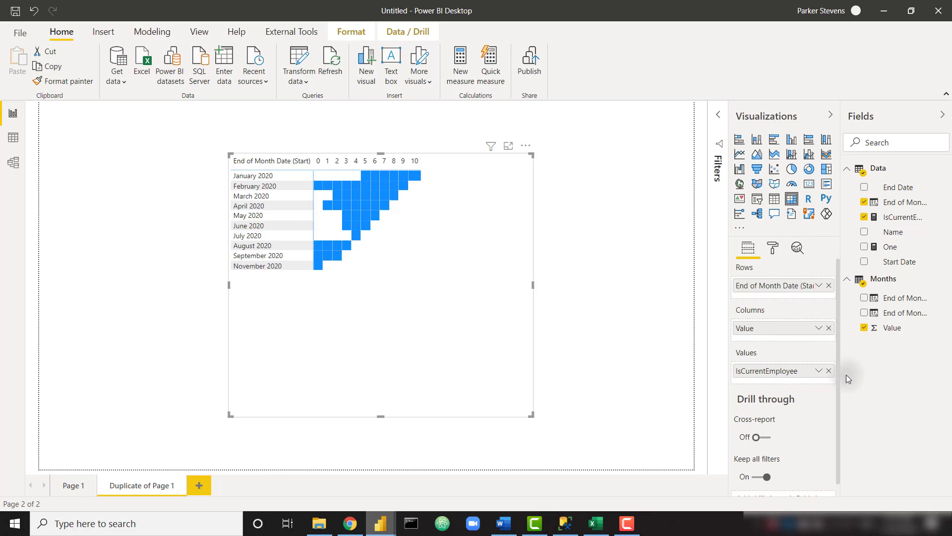
Put the One field into the matrix values.
click(829, 375)
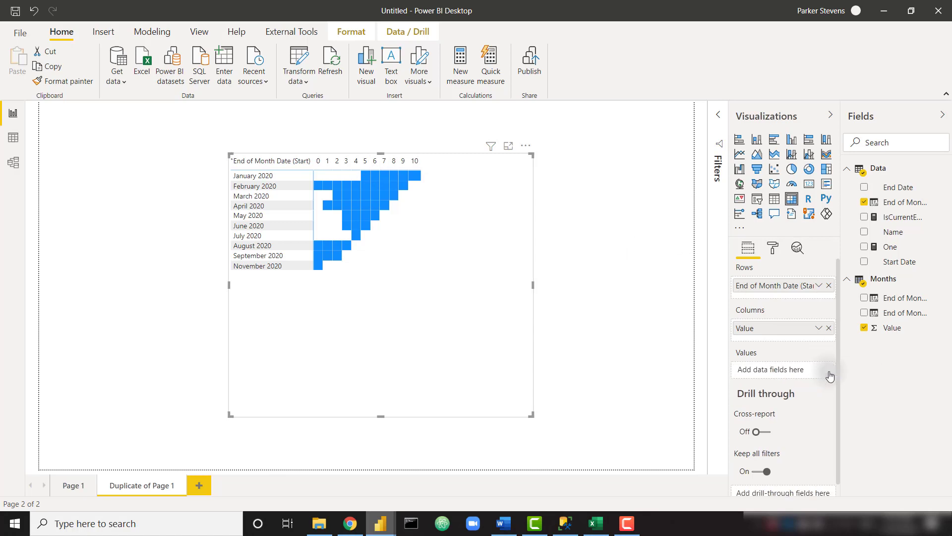
drag(887, 246, 776, 376)
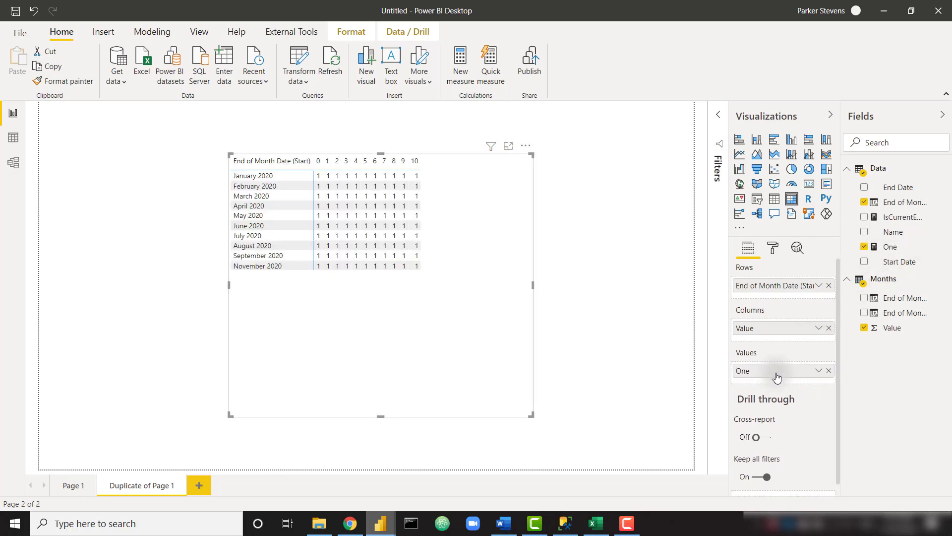
right_click(879, 169)
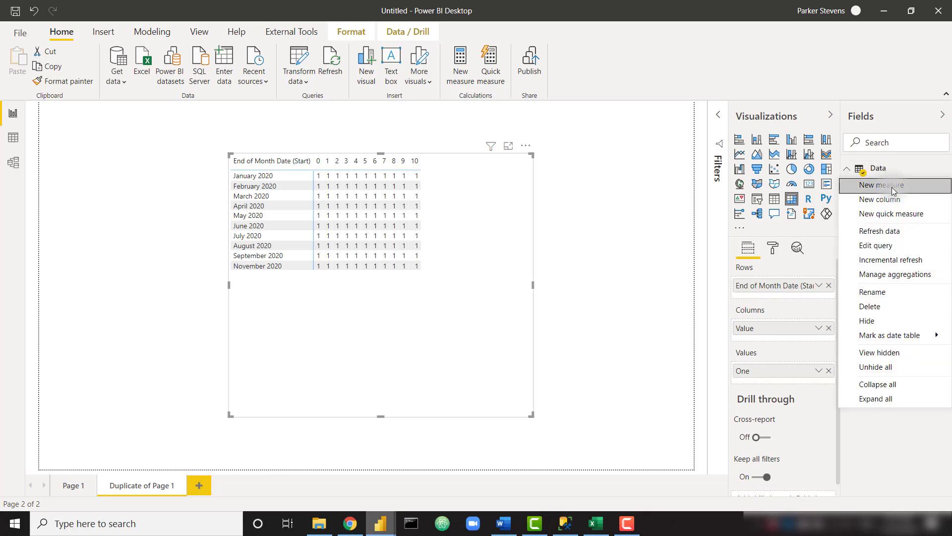
Paste the Employee Retention % DAX as a new Data measure, review its COUNTX and DISTINCTCOUNT parts, commit.
click(892, 185)
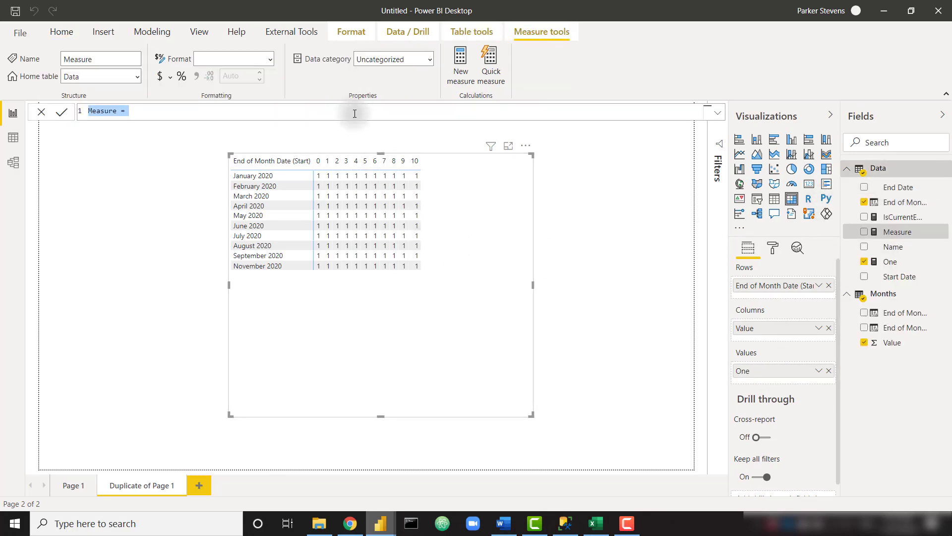
text(Employee Retention % = VAR CurrentMonthAfter = SELECTEDVALUE(Months[Value]) VAR CurrentMonthEnd = SELECTEDVALUE(Data[End of Month Date (Start)]) VAR CalcMonth = EOMONTH(CurrentMonthEnd, CurrentMonthAfter) VAR Result = DIVIDE(     COUNTX(         FILTER(             Data,             CalcMonth >= Data[Start Date] && CalcMonth <= COALESCE(EOMONTH(Data[End Date],0), EOMONTH(TODAY(),0))         ),         Data[Name]     ),     DISTINCTCOUNT(Data[Name]) ) RETURN IF(     EOMONTH(CurrentMonthEnd, CurrentMonthAfter) <= EOMONTH(TODAY(),0) && ISBLANK(Result),     0,     Result ))
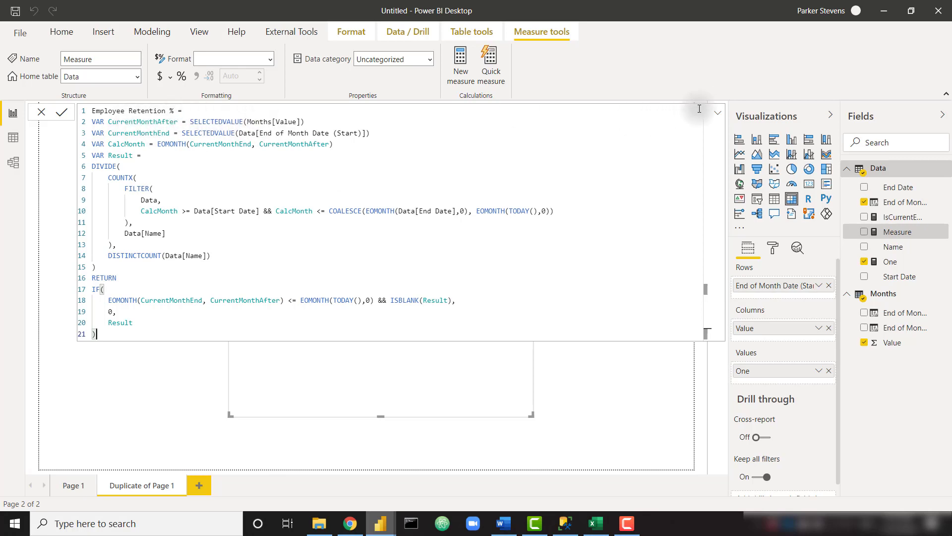
click(717, 113)
click(716, 113)
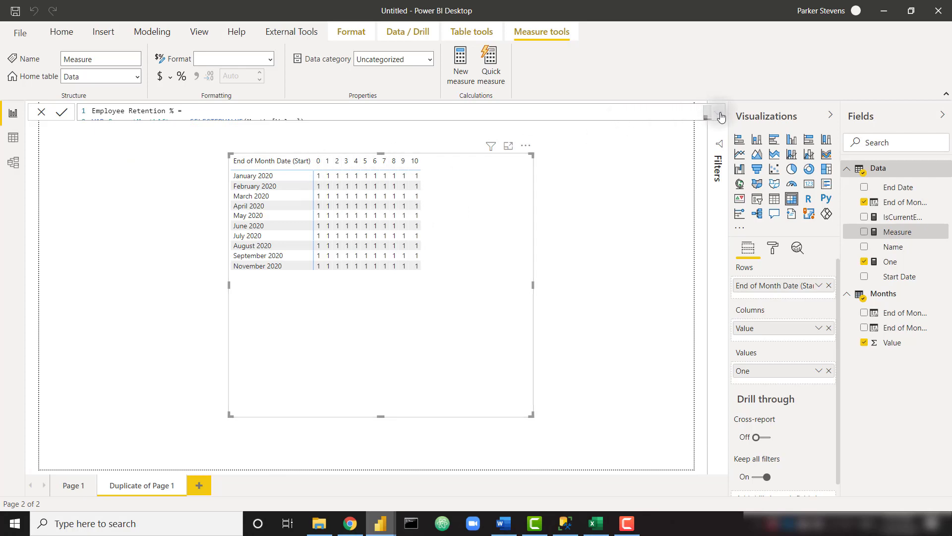
click(719, 115)
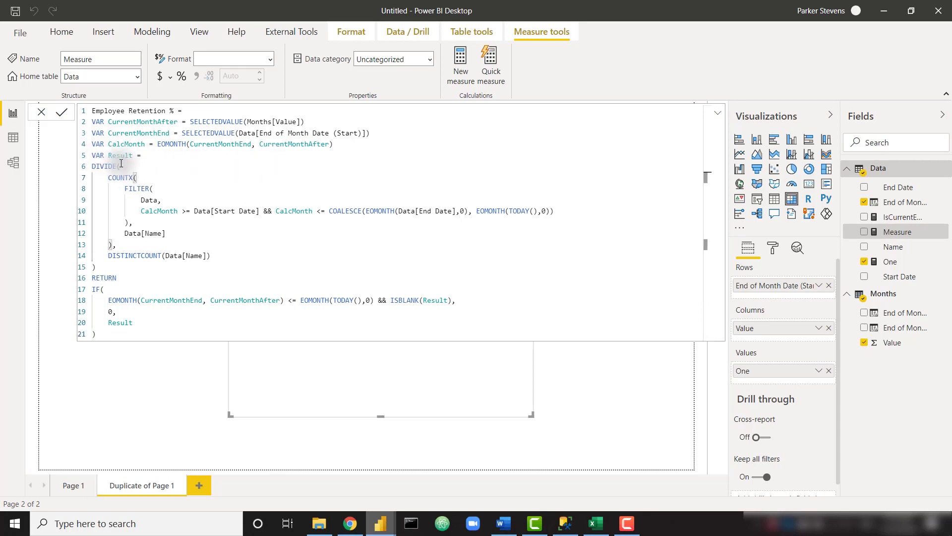
drag(108, 178, 116, 246)
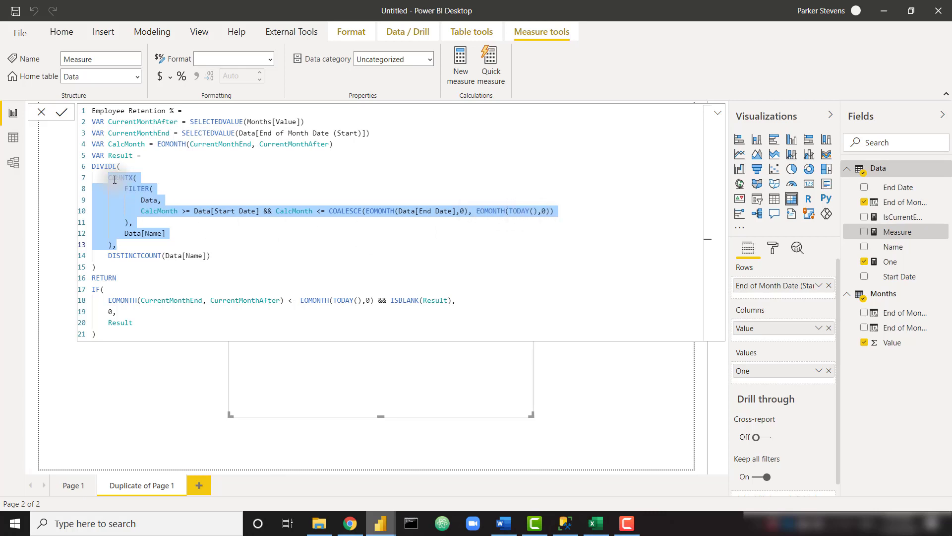
click(128, 259)
drag(210, 256, 108, 255)
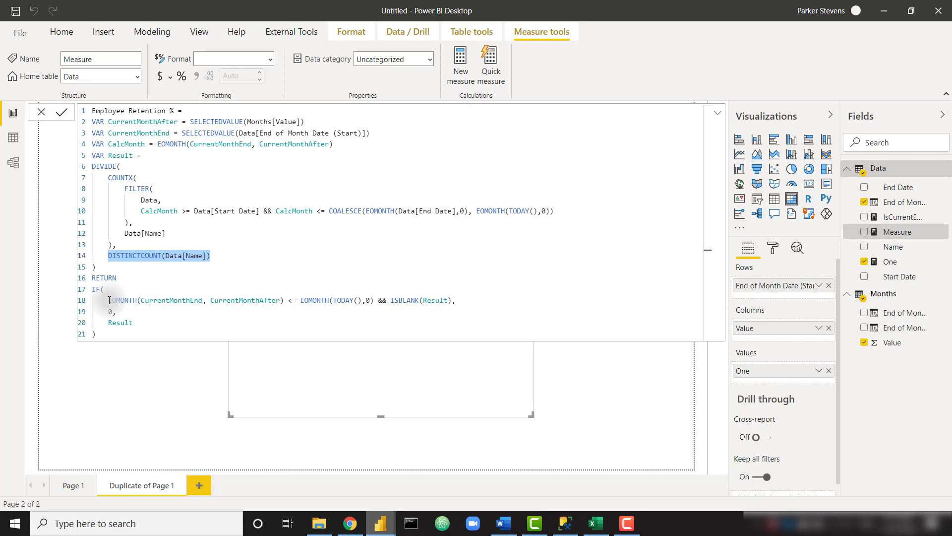
drag(110, 300, 478, 300)
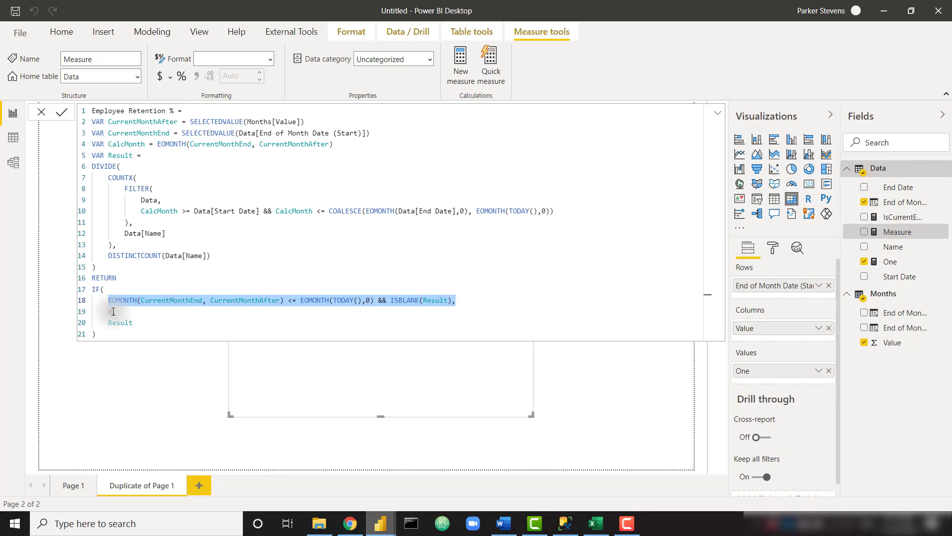
click(129, 311)
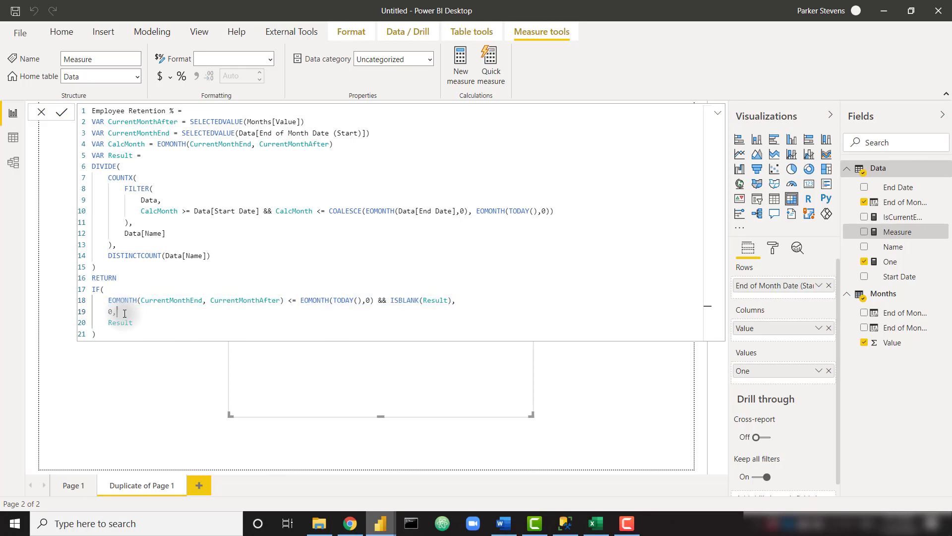
key(Return)
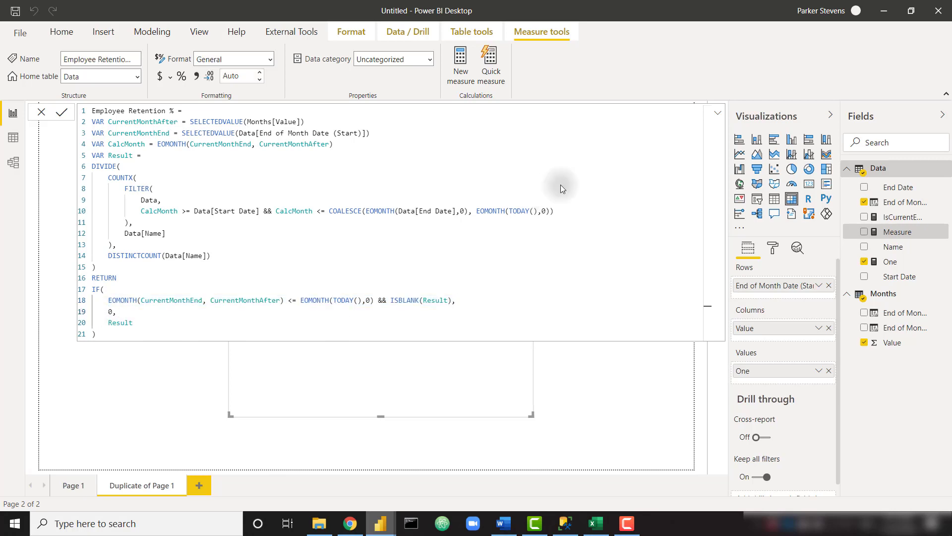
click(720, 115)
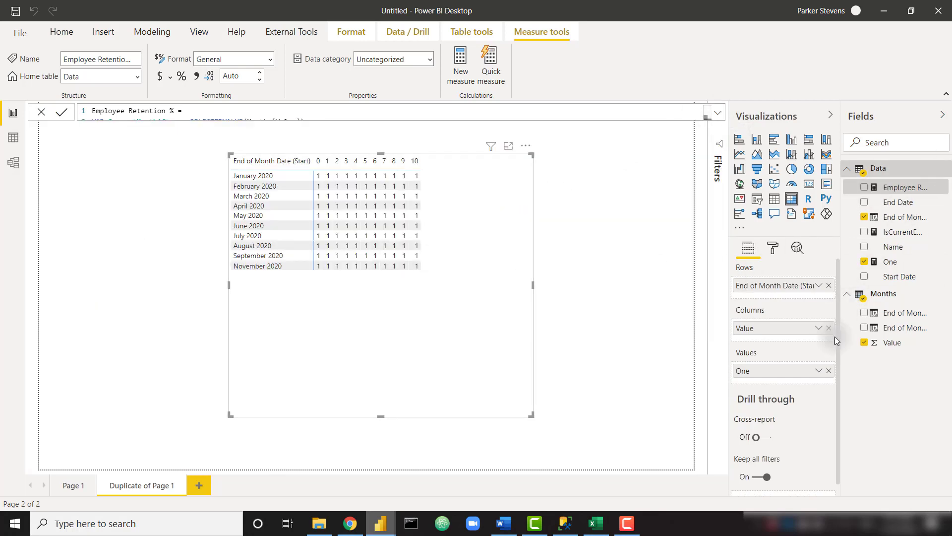
Use Employee Retention % as values, formatted as a percentage with 0 decimals, and widen the matrix.
click(829, 371)
drag(904, 187, 787, 369)
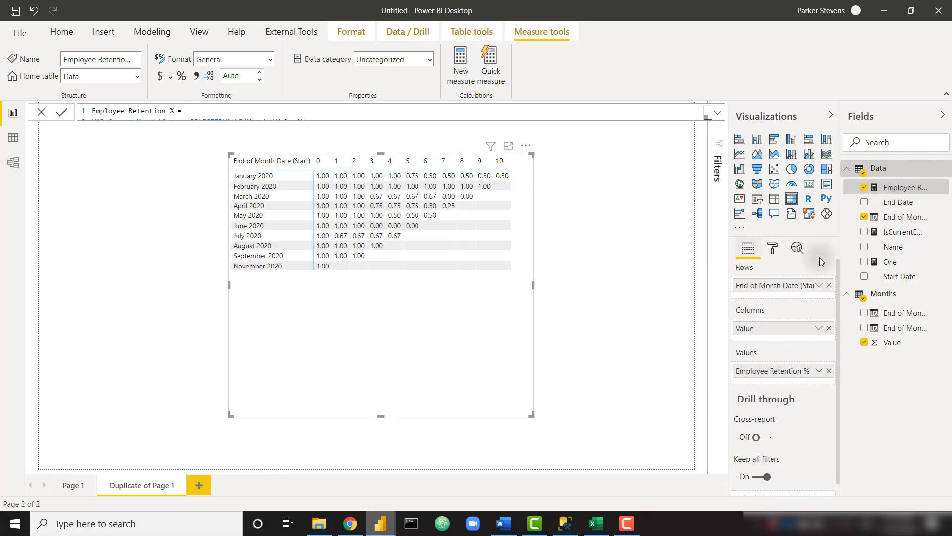
click(180, 76)
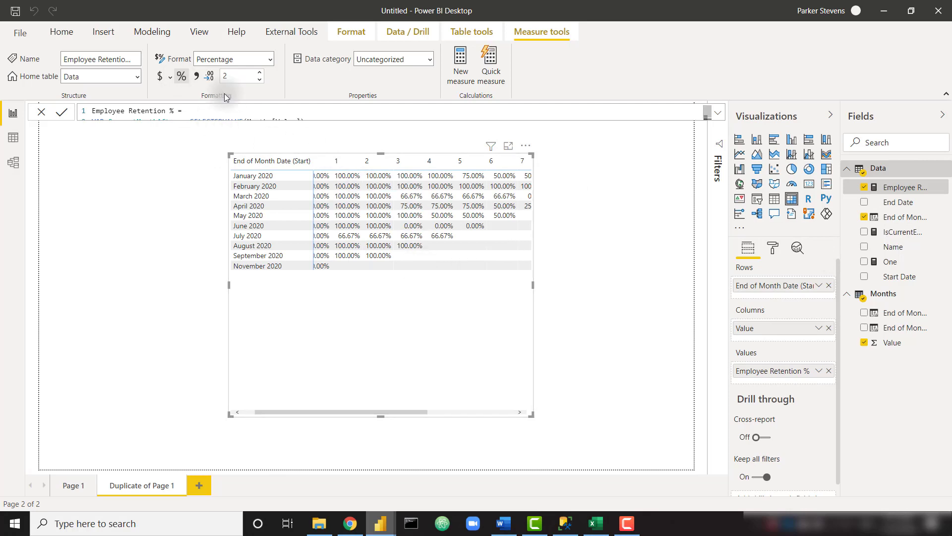
double_click(243, 77)
text(0)
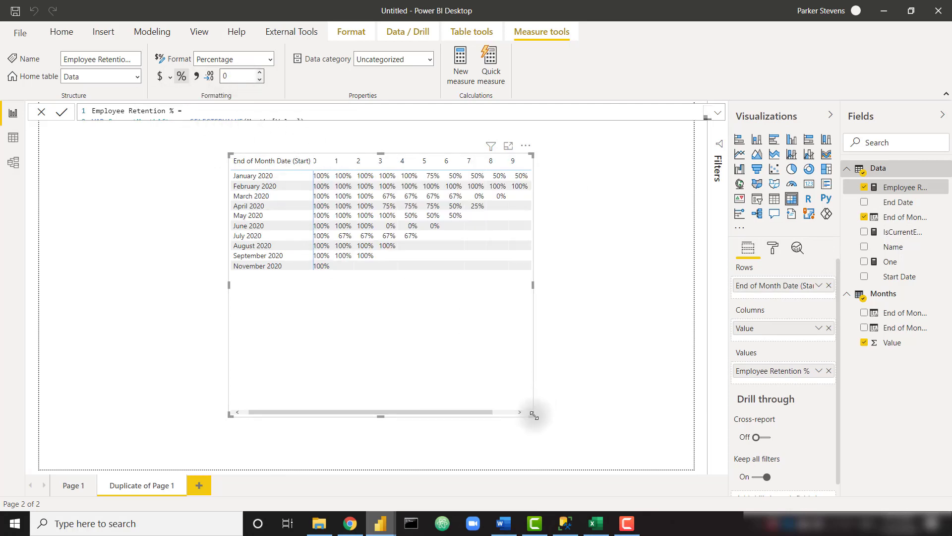
drag(534, 414, 604, 320)
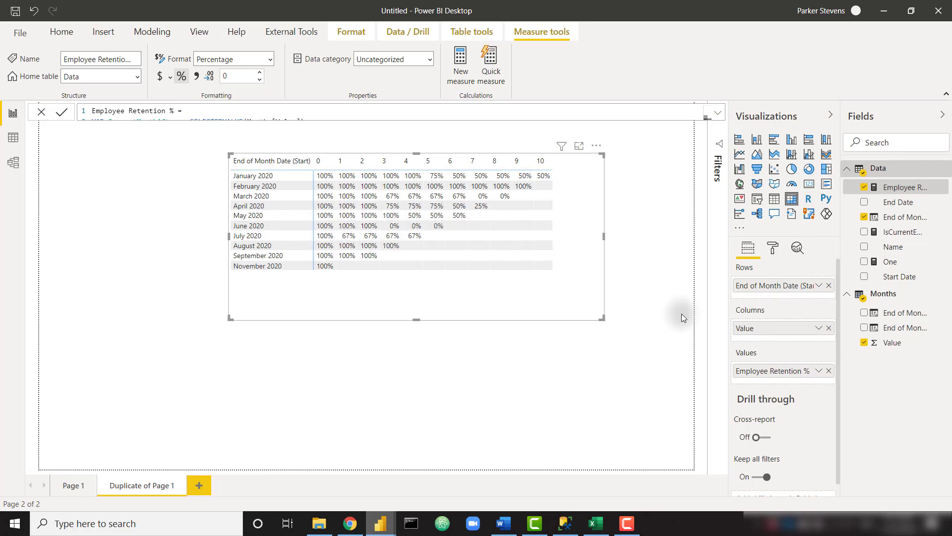
Shade retention cell backgrounds from white at custom minimum 0 to blue at the highest value.
click(819, 372)
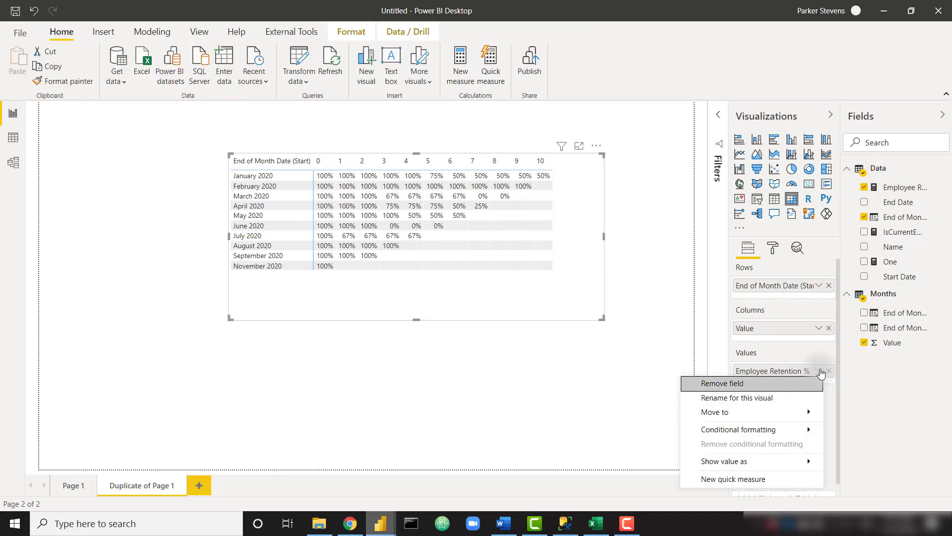
mouse_move(757, 429)
click(851, 431)
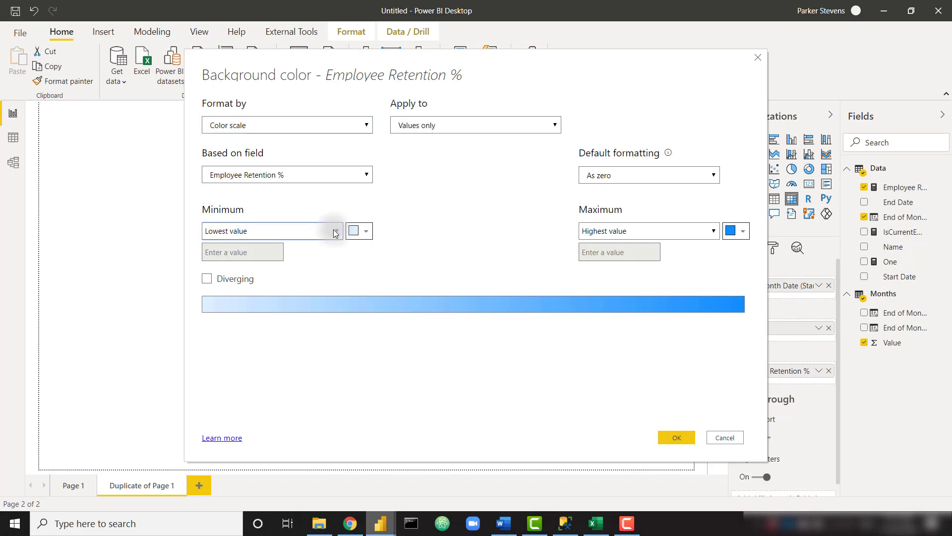
click(335, 232)
click(214, 256)
click(228, 252)
text(0)
click(364, 238)
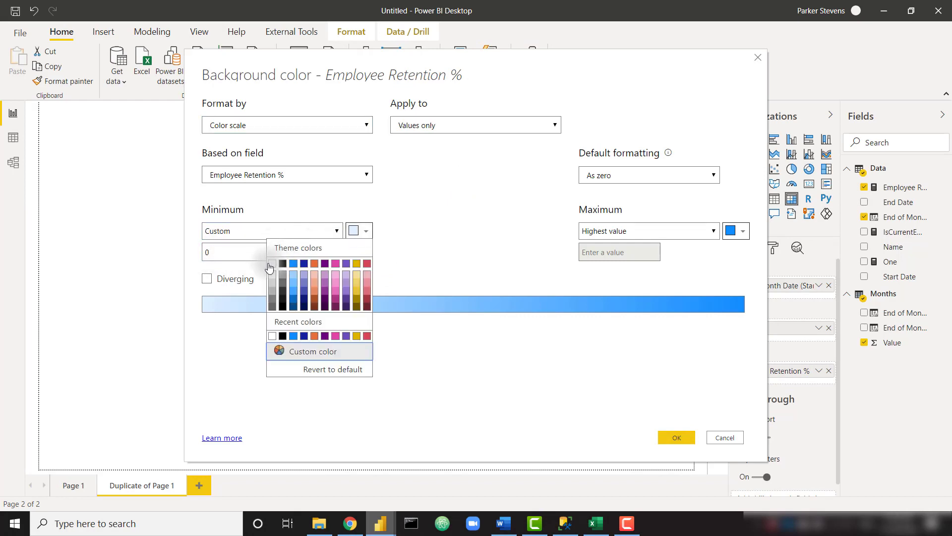
click(272, 263)
click(678, 438)
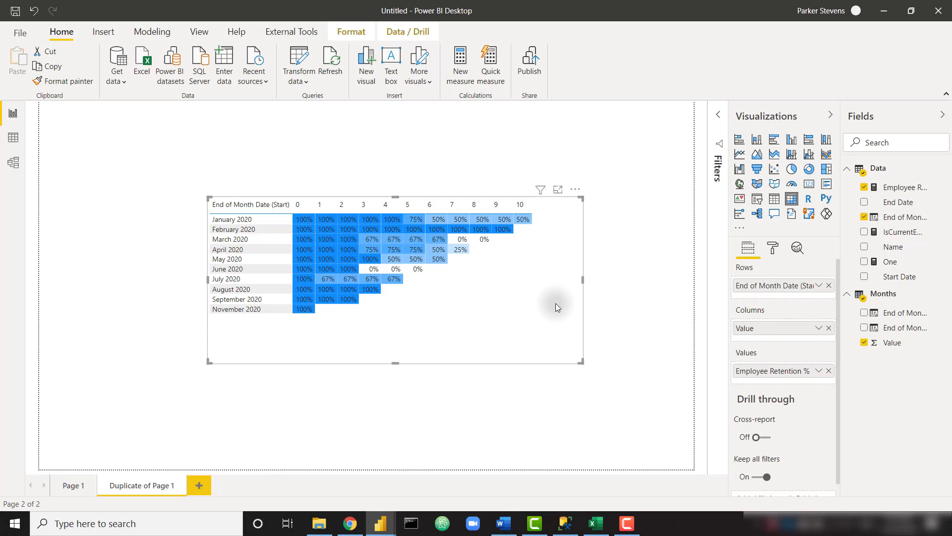
Create a placeholder Employee Count measure in the Data table returning 1.
right_click(899, 169)
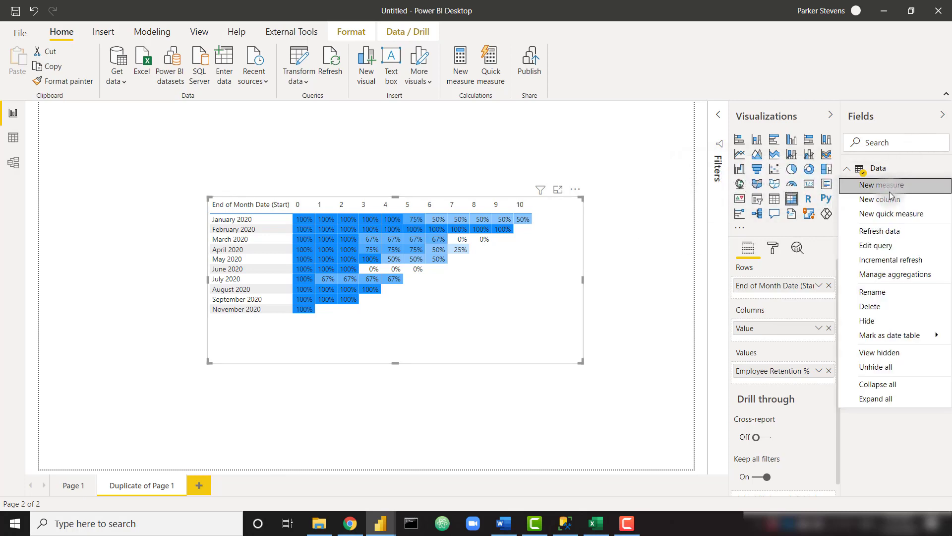
click(889, 191)
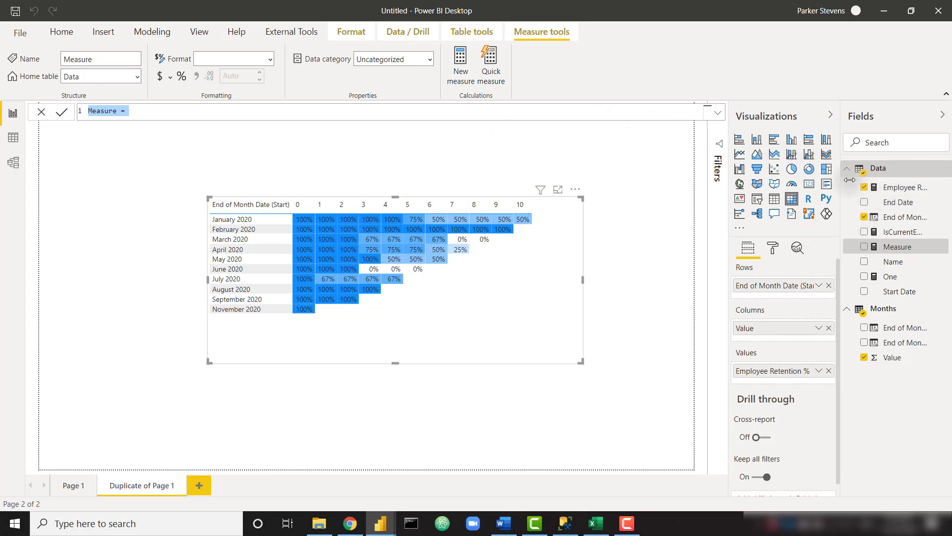
text(Employee Count =)
key(shift+Return)
text(1)
key(Return)
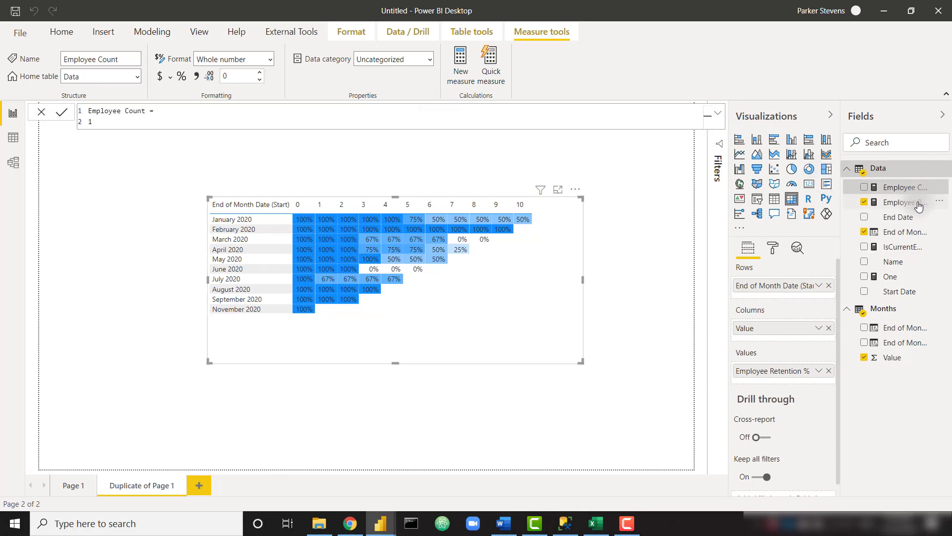
Copy the retention formula's COUNTX code into Employee Count, removing the DIVIDE and denominator lines.
click(917, 202)
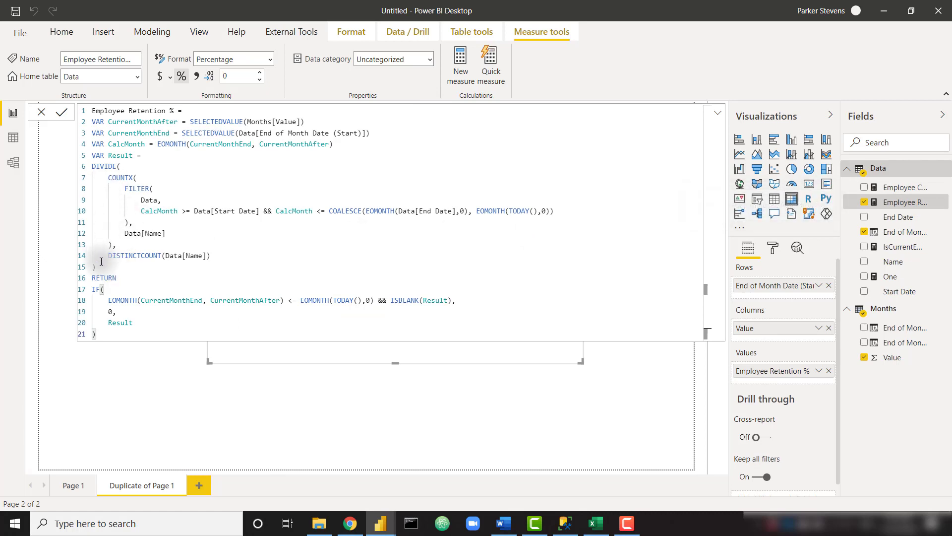
drag(101, 266, 91, 122)
key(ctrl+c)
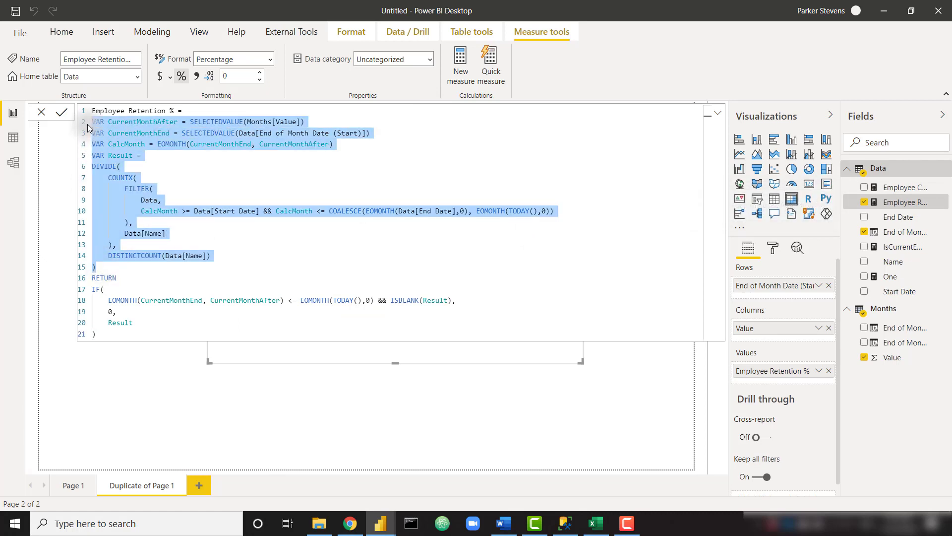
click(904, 187)
click(117, 122)
key(ctrl+v)
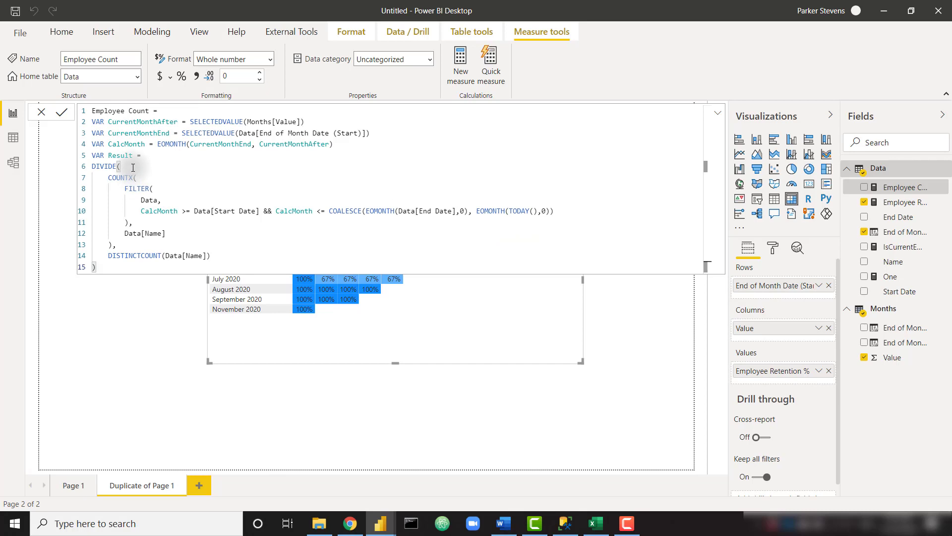
key(BackSpace)
key(BackSpace)
key(BackSpace)
key(BackSpace)
key(BackSpace)
key(BackSpace)
key(BackSpace)
key(BackSpace)
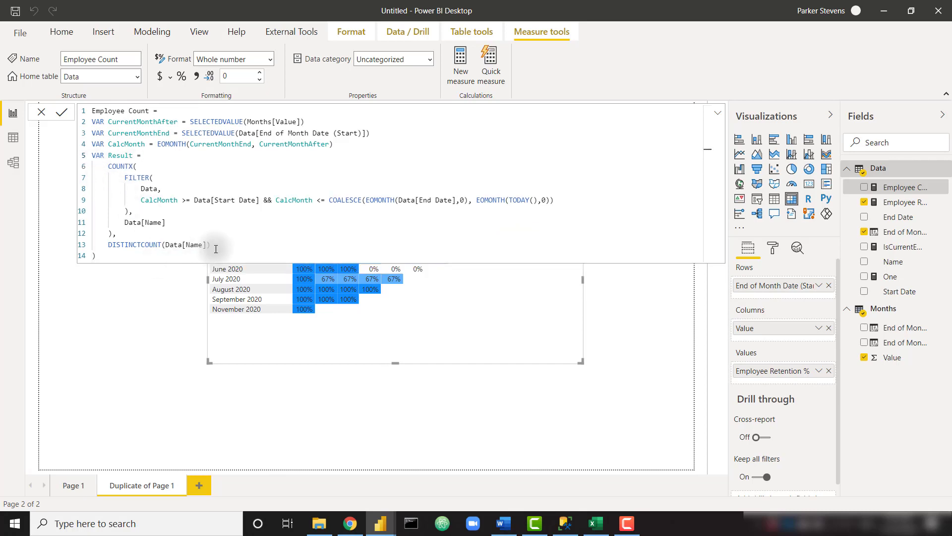
drag(216, 248, 80, 234)
key(BackSpace)
key(BackSpace)
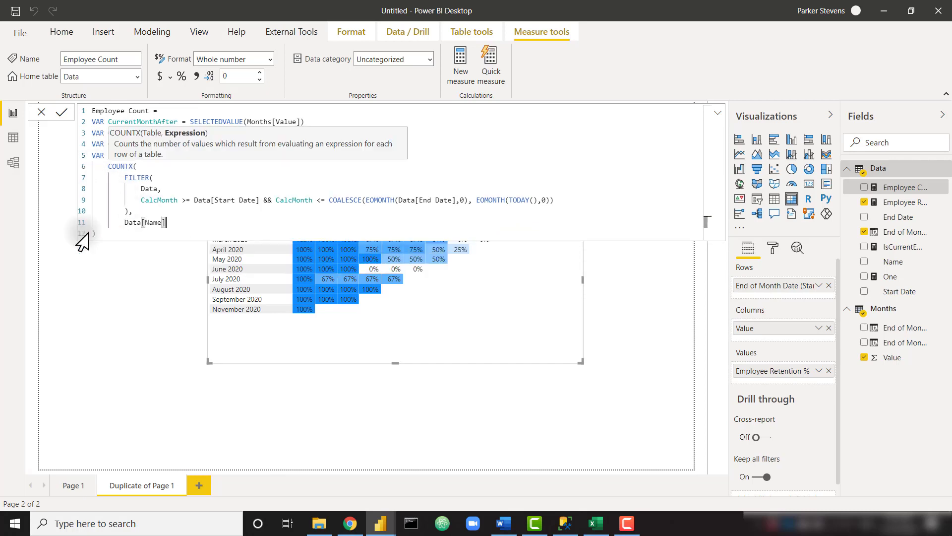
text())
Outdent the COUNTX block and replace 'VAR Result' with RETURN.
drag(167, 222, 109, 166)
key(shift+Tab)
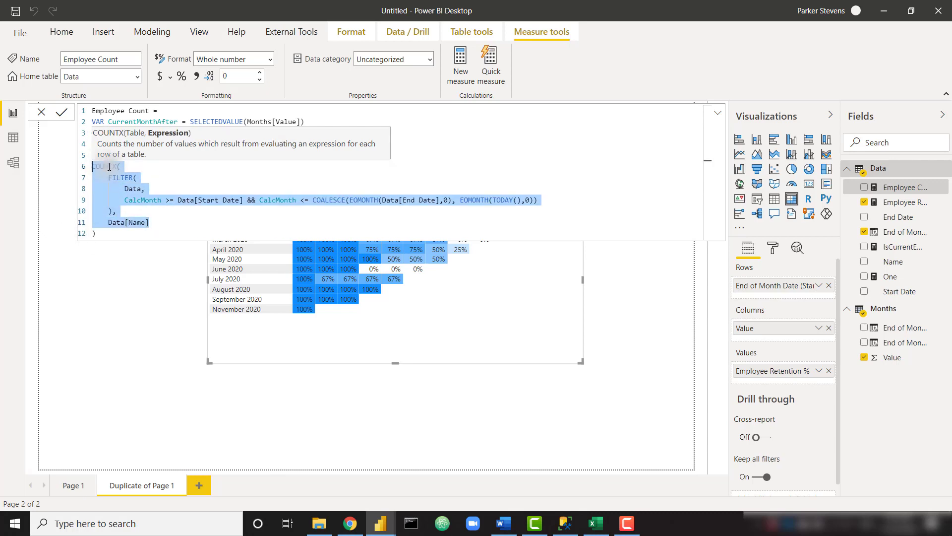
click(151, 177)
click(309, 156)
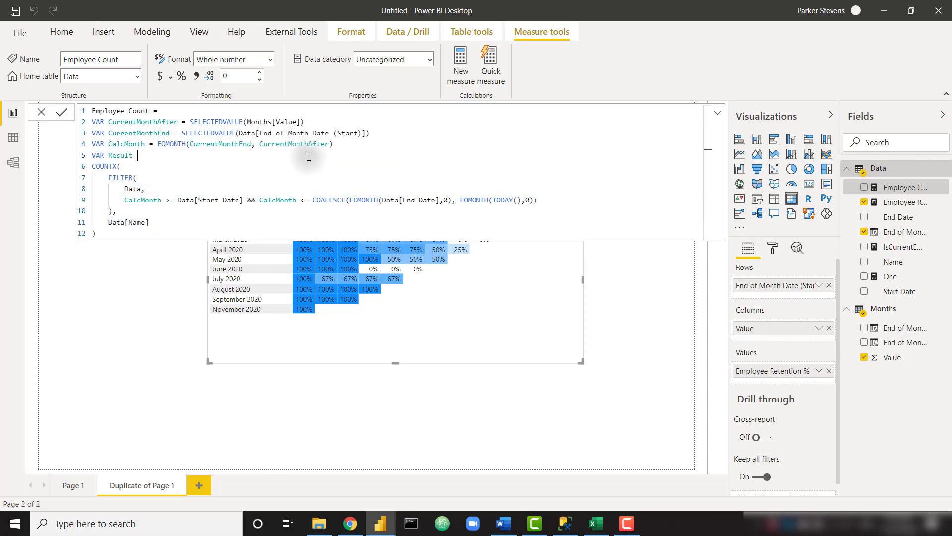
key(BackSpace)
key(BackSpace)
key(BackSpace)
key(BackSpace)
key(BackSpace)
key(BackSpace)
key(BackSpace)
key(BackSpace)
key(BackSpace)
key(BackSpace)
text(RETURN)
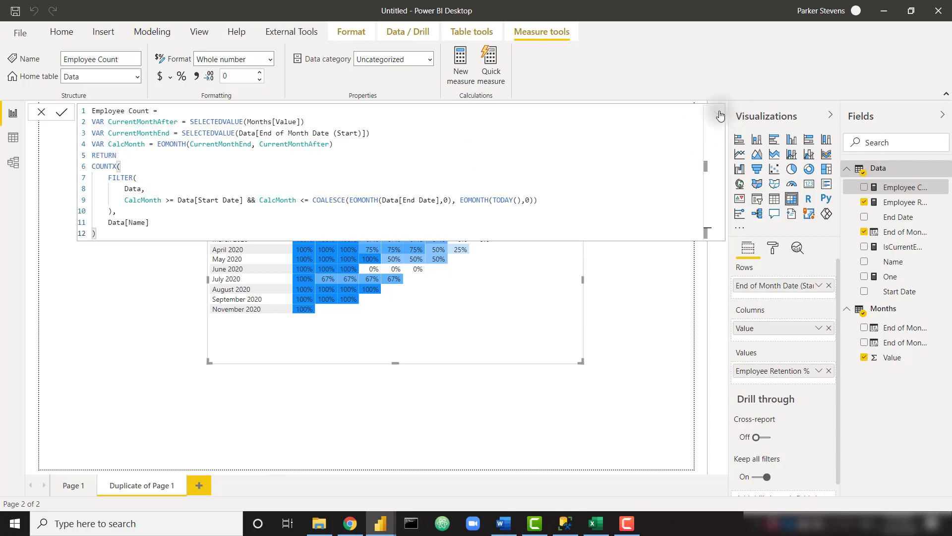
click(717, 113)
Swap Employee Retention % for Employee Count in Values and colour-scale its background by Employee Retention %.
click(829, 371)
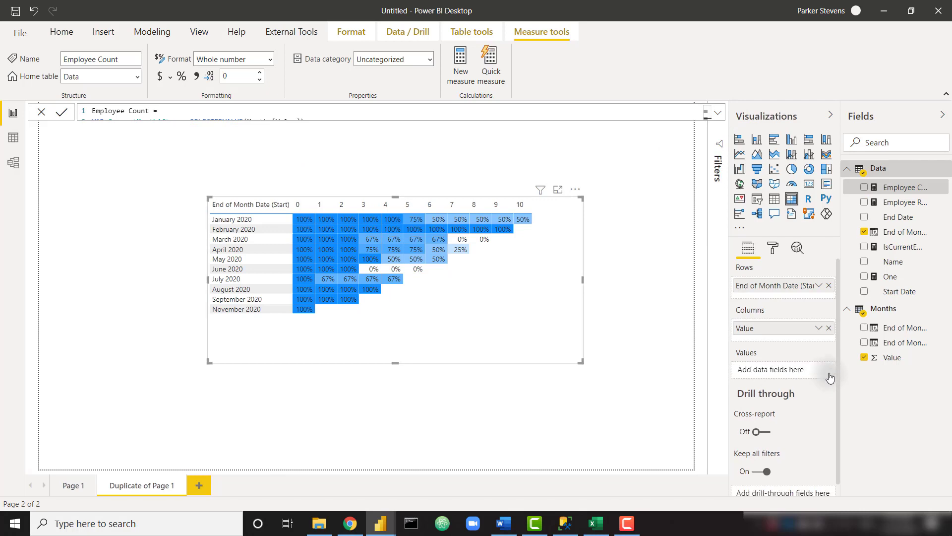
drag(900, 188, 792, 371)
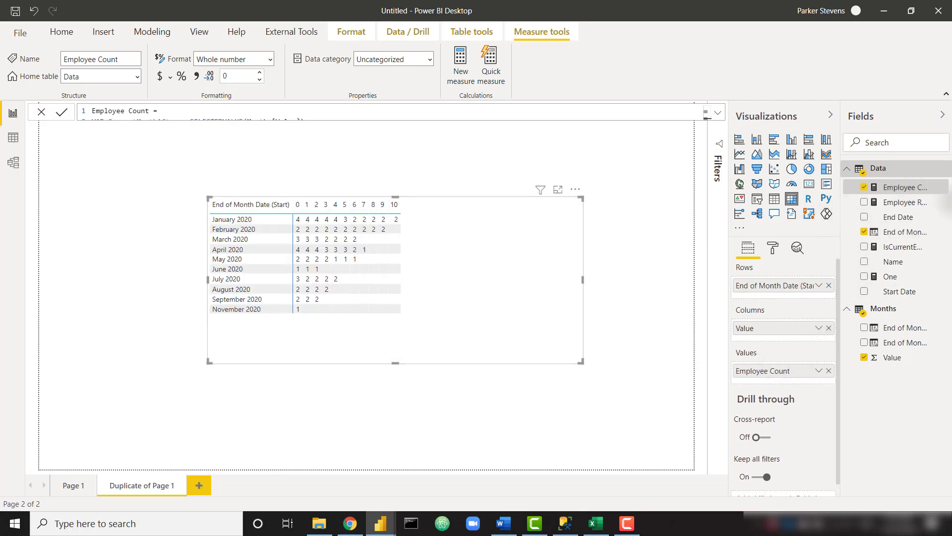
click(819, 372)
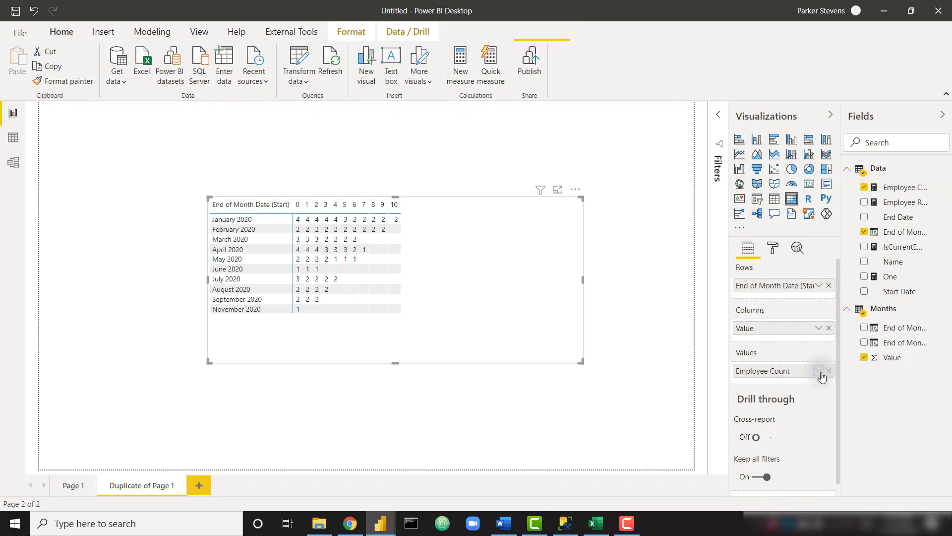
mouse_move(775, 430)
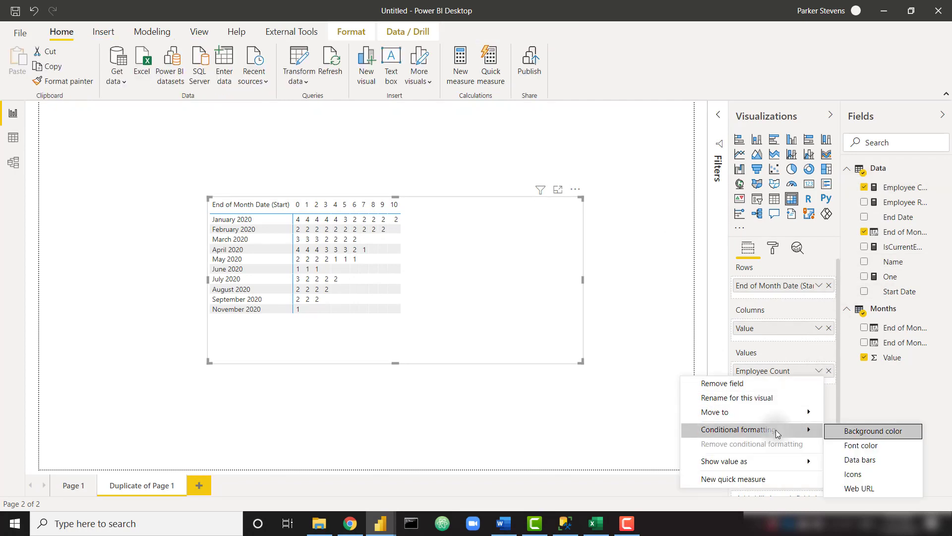
click(874, 431)
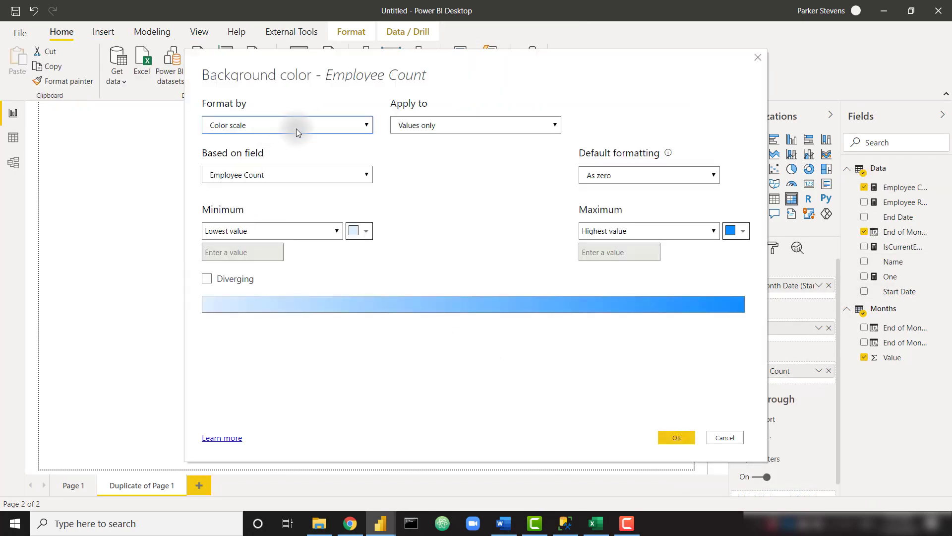
click(296, 129)
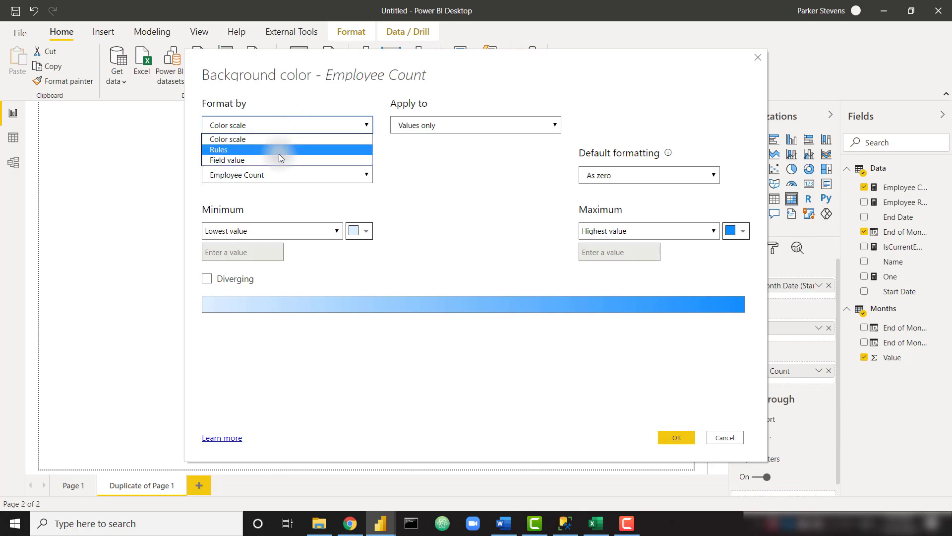
click(280, 140)
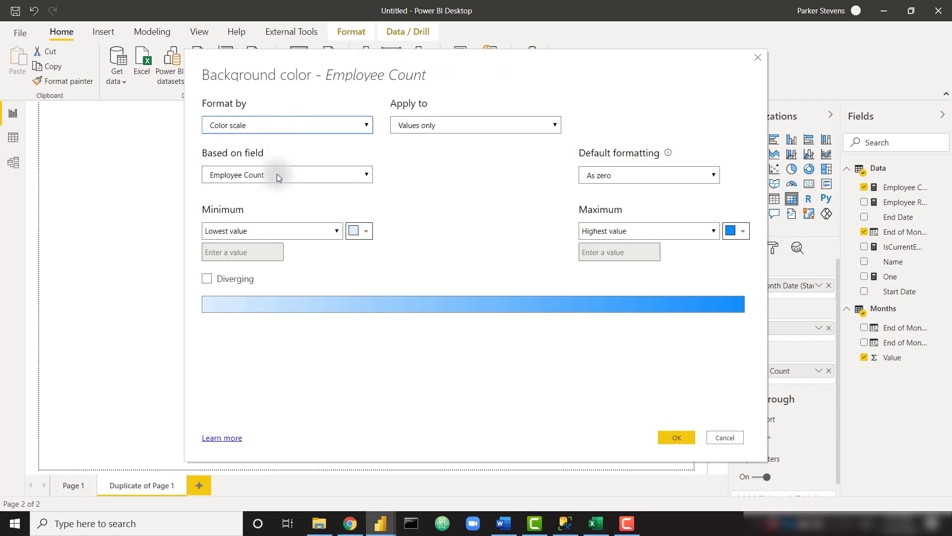
click(277, 175)
text(retr)
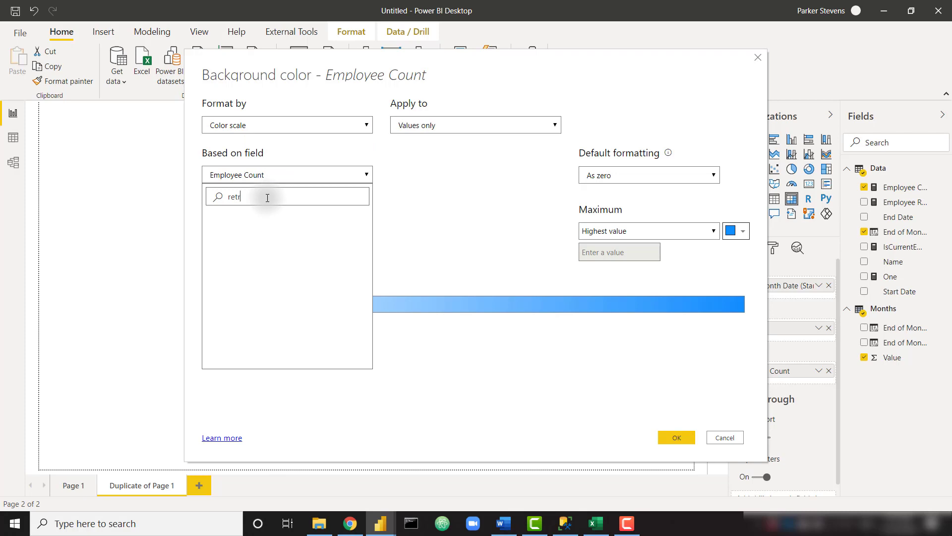
key(BackSpace)
text(ent)
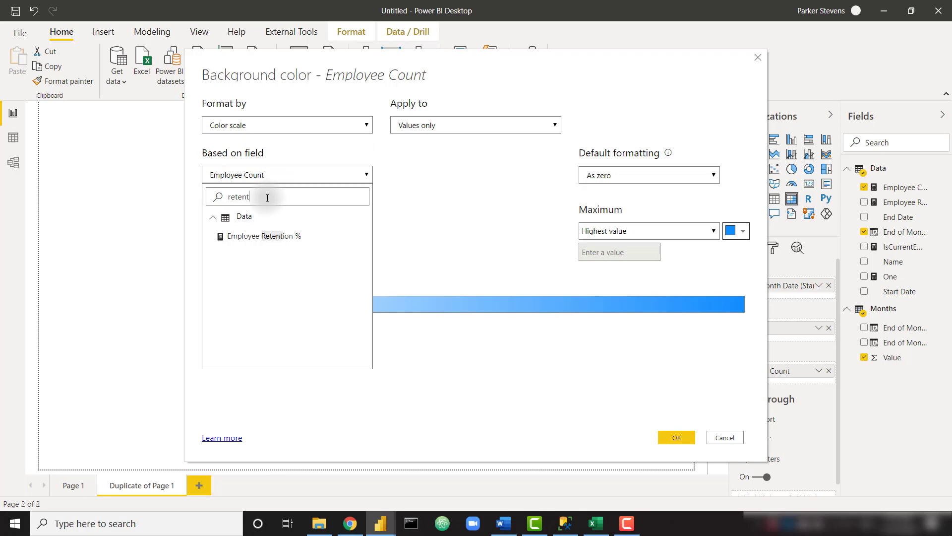
click(263, 237)
Set the colour scale minimum to custom 0 in white and maximum to custom 1, then apply.
click(319, 233)
click(284, 255)
click(238, 253)
text(0)
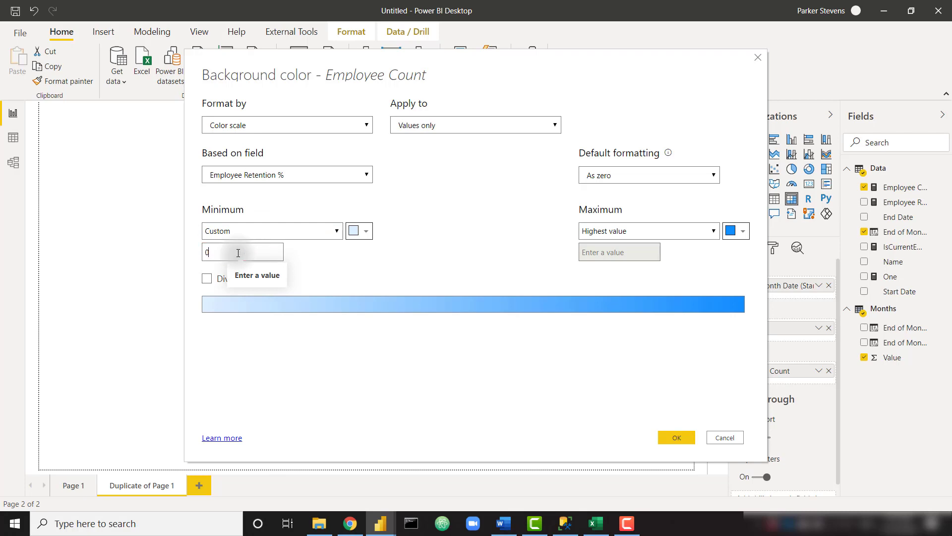
click(363, 234)
click(272, 265)
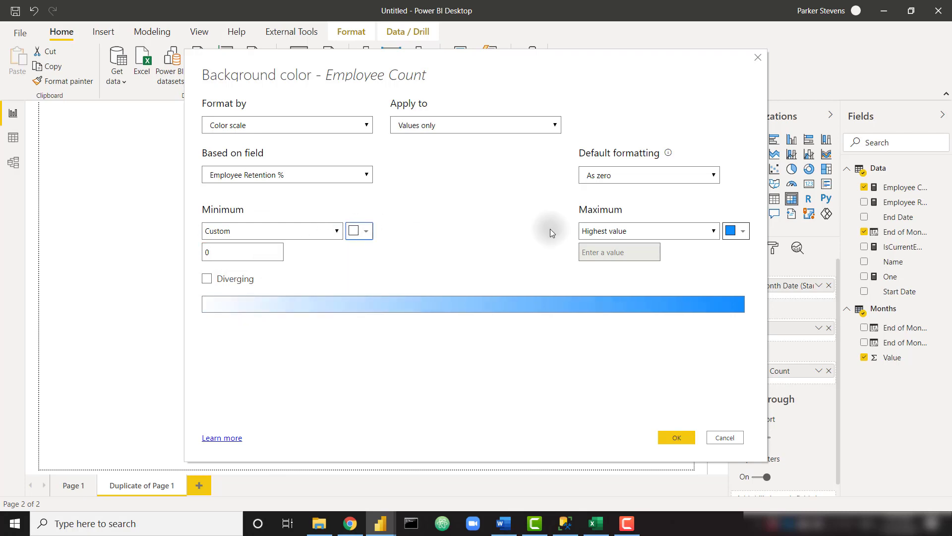
click(647, 236)
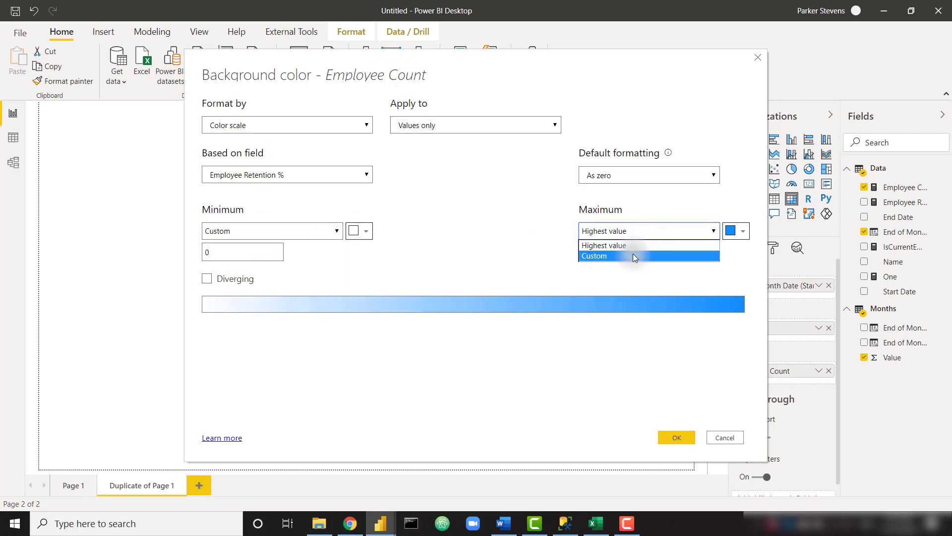
click(634, 256)
text(1)
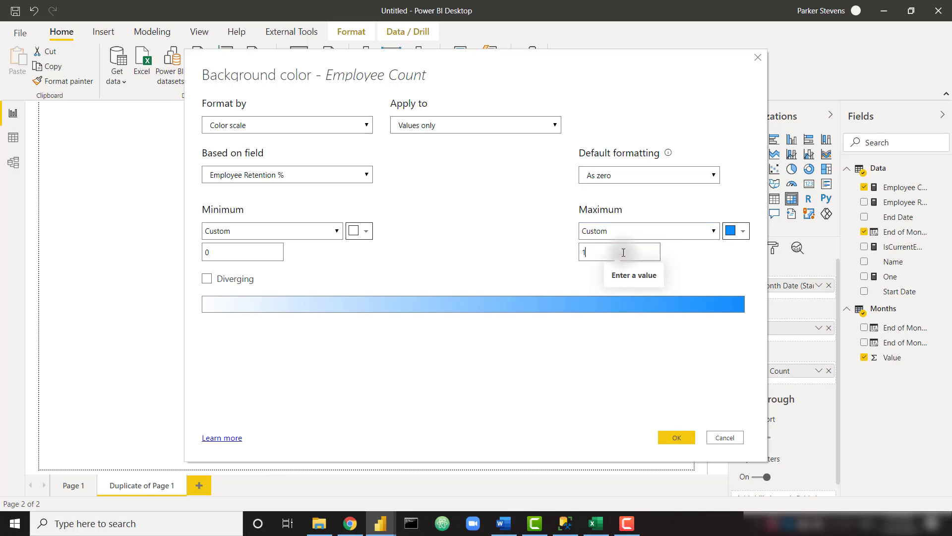
click(668, 435)
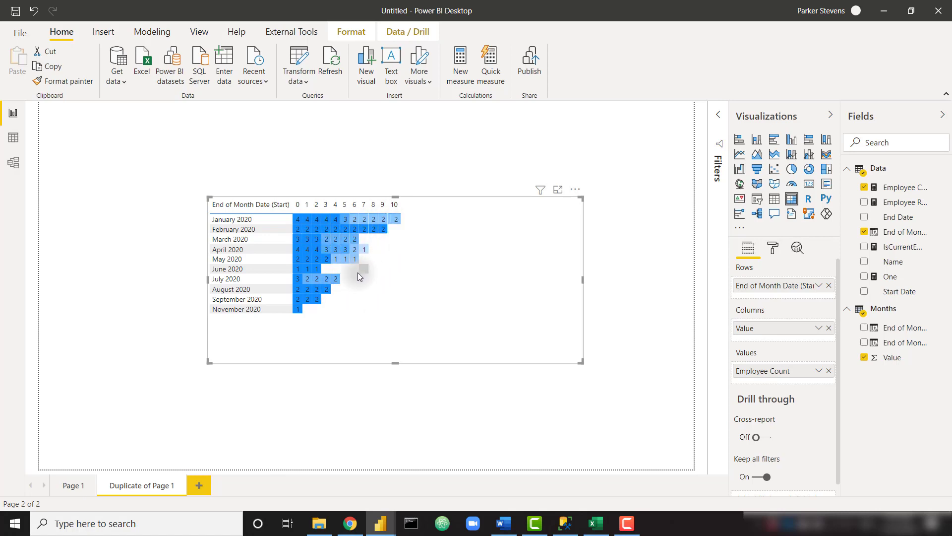
In the Employee Count measure, replace RETURN with 'VAR Result =' to store the COUNTX result.
click(904, 187)
click(717, 112)
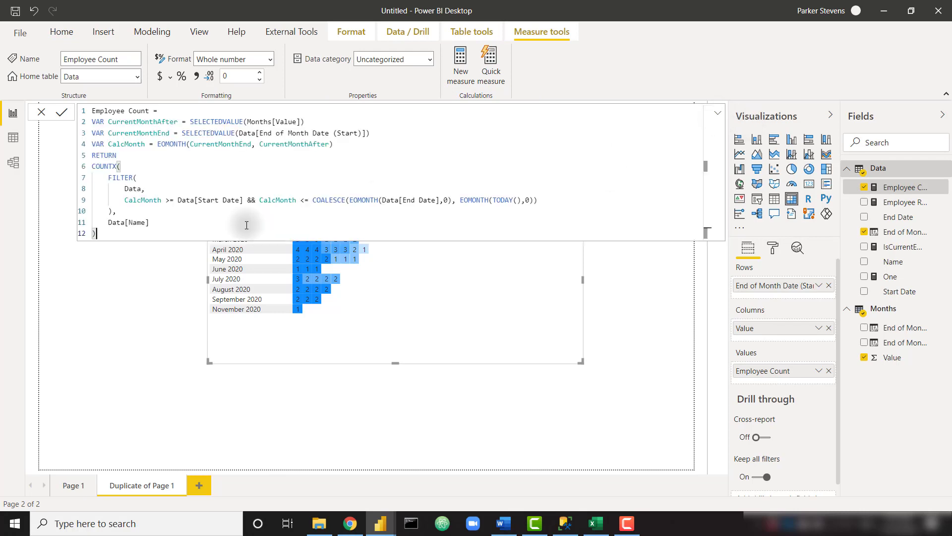
double_click(104, 155)
text(VAR)
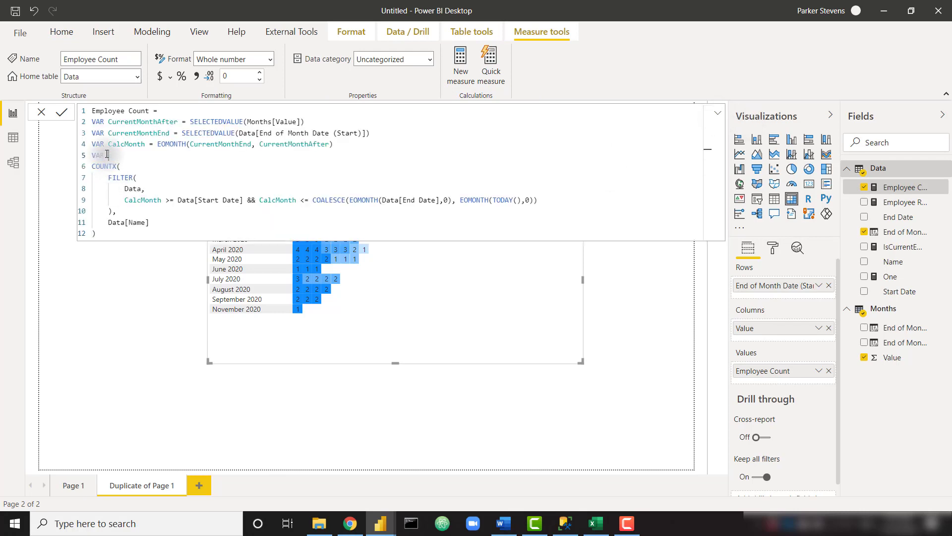
text( Result =)
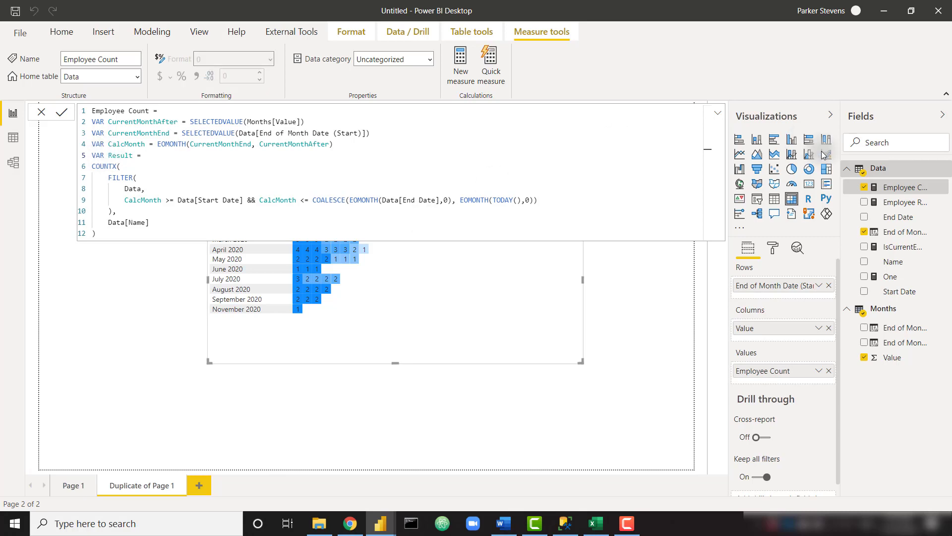
Copy the IF(ISBLANK(Result),0,Result) block from Employee Retention % into Employee Count.
click(900, 202)
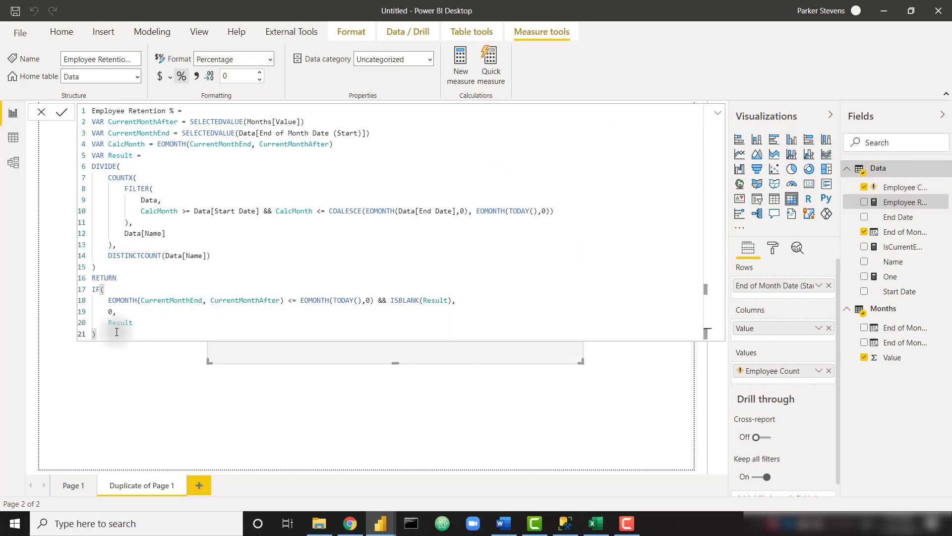
drag(96, 334, 94, 291)
key(ctrl+c)
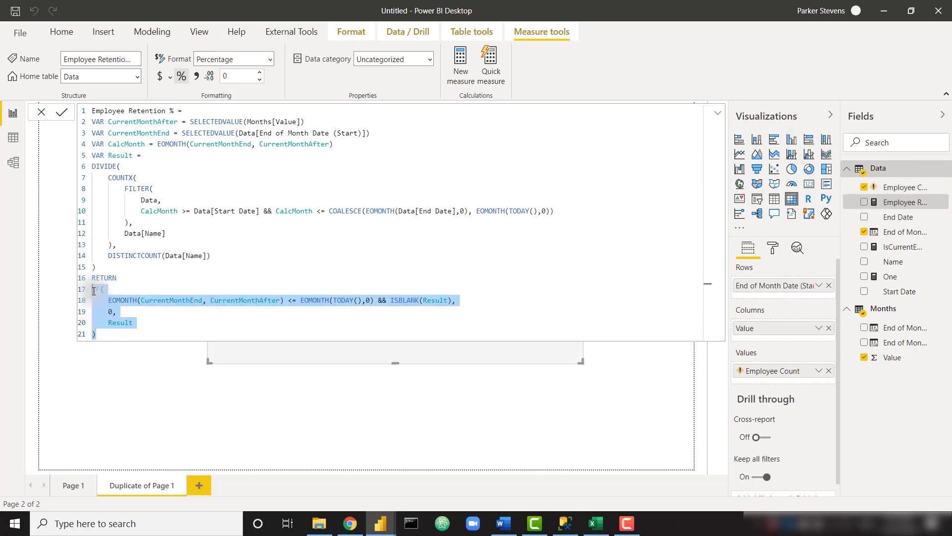
click(902, 187)
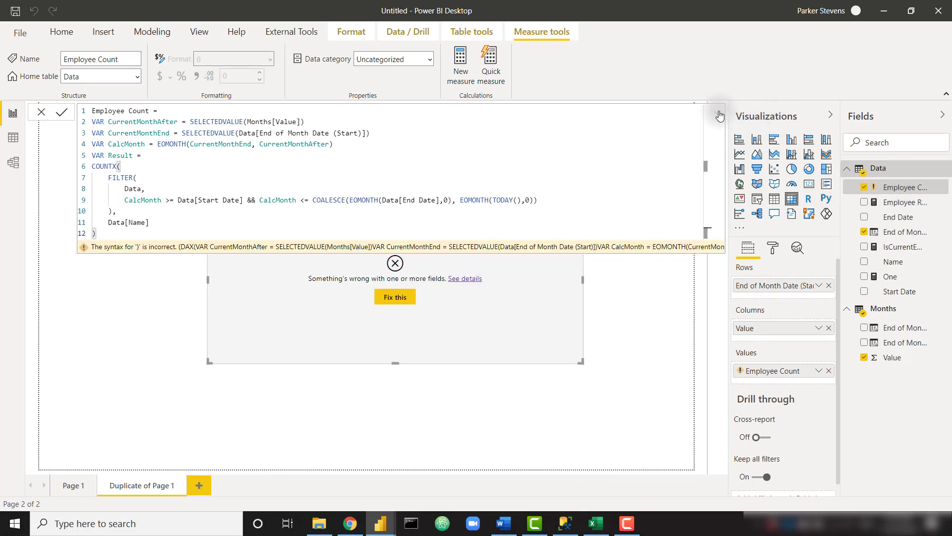
click(109, 234)
key(Return)
key(ctrl+v)
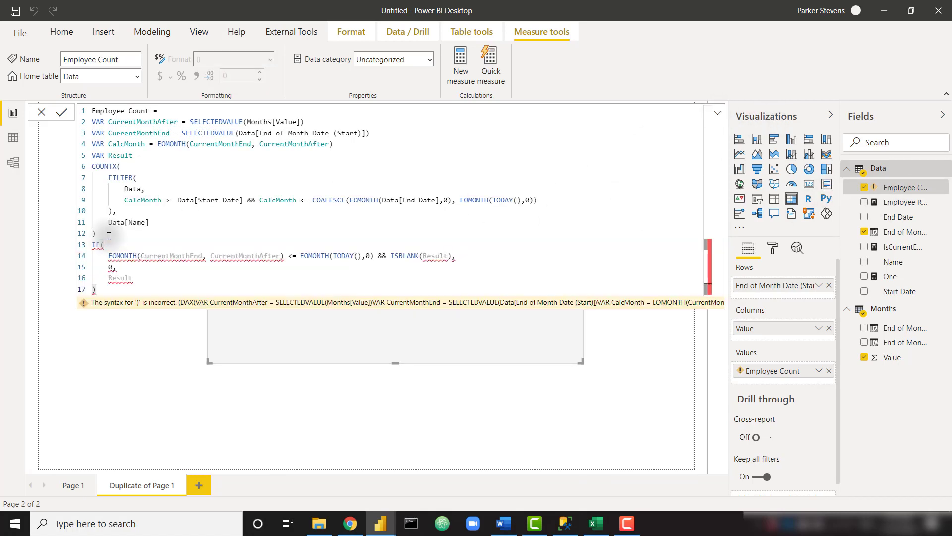
Add a RETURN line before the pasted IF block and commit the Employee Count formula.
click(109, 234)
key(Return)
text(RETURN)
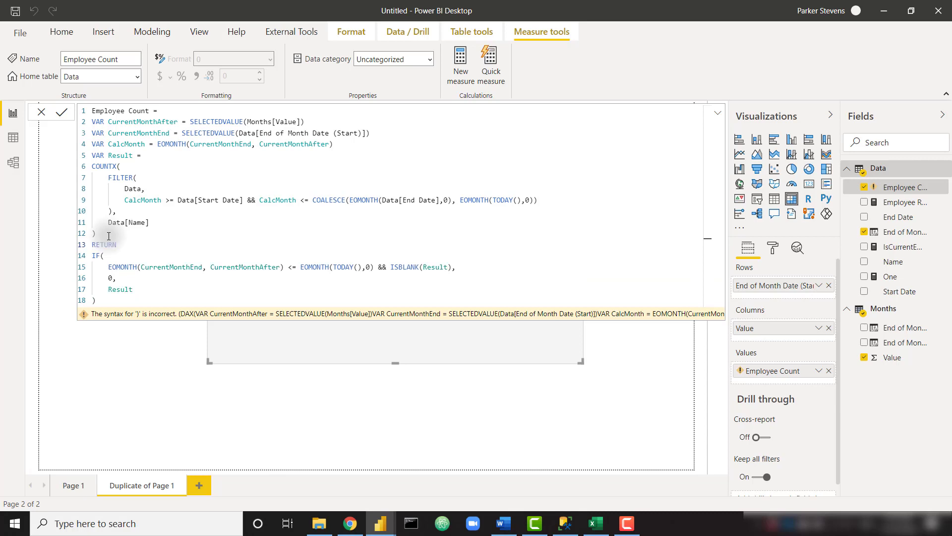
key(Return)
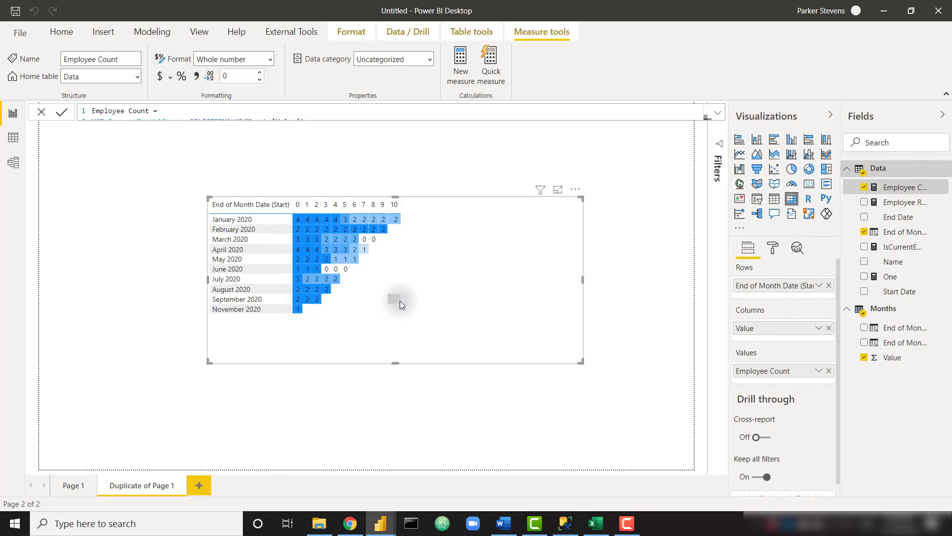
Switch back to Page 1's employee timeline matrix spanning months 01/20–11/20.
click(64, 489)
click(117, 484)
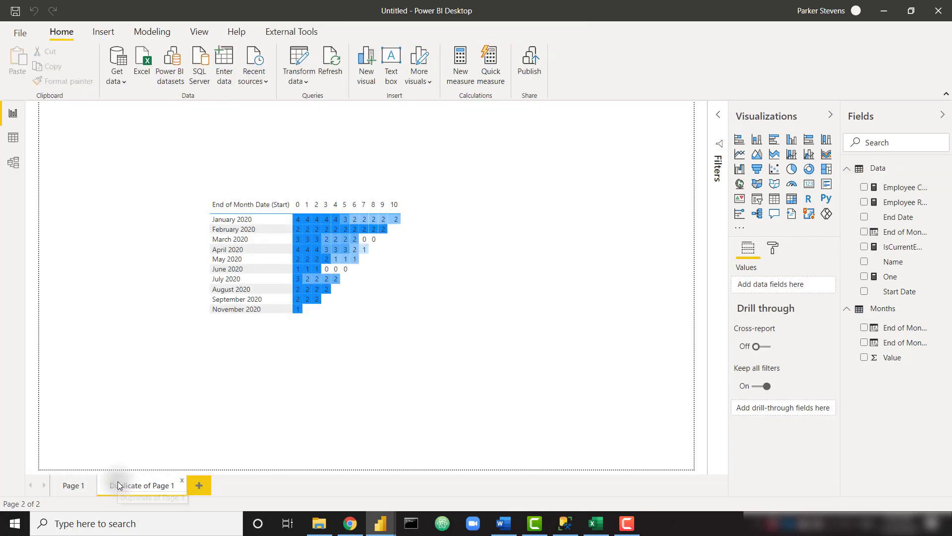
click(492, 287)
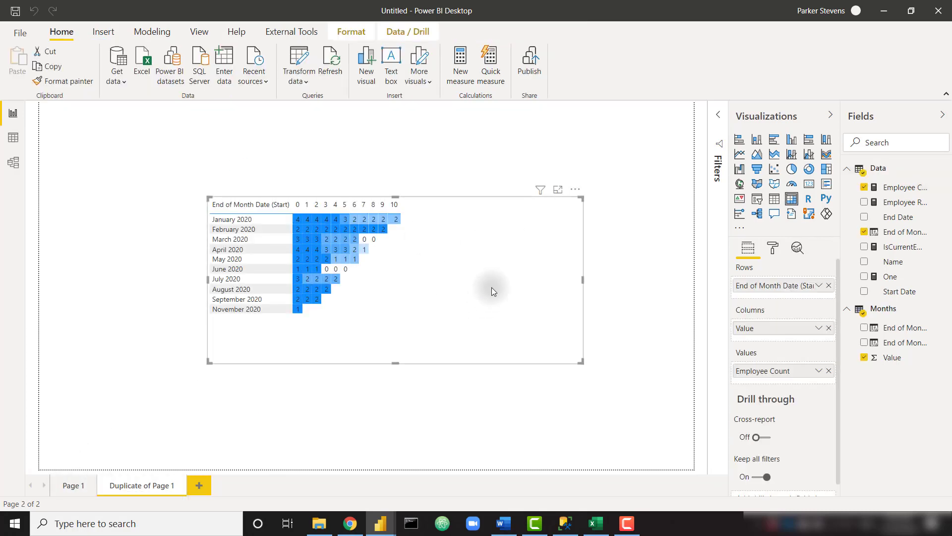
click(86, 488)
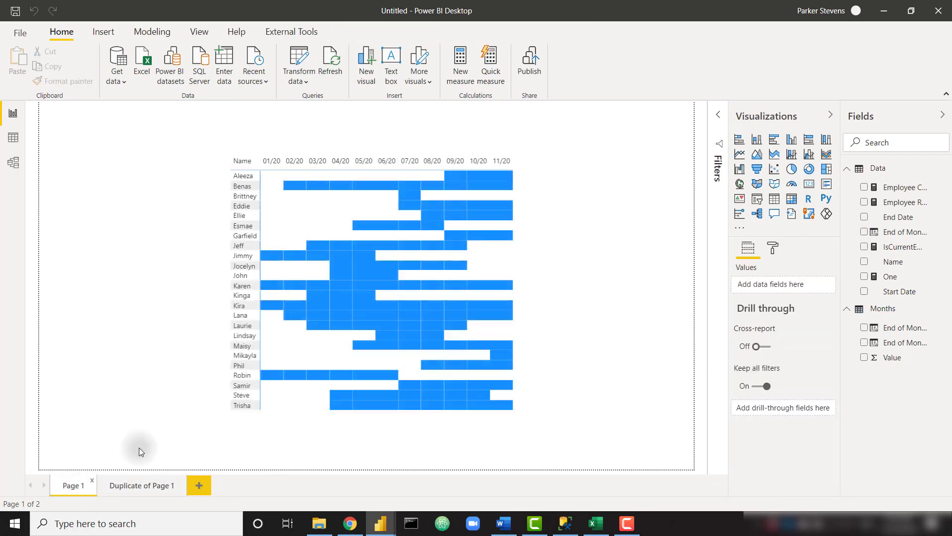